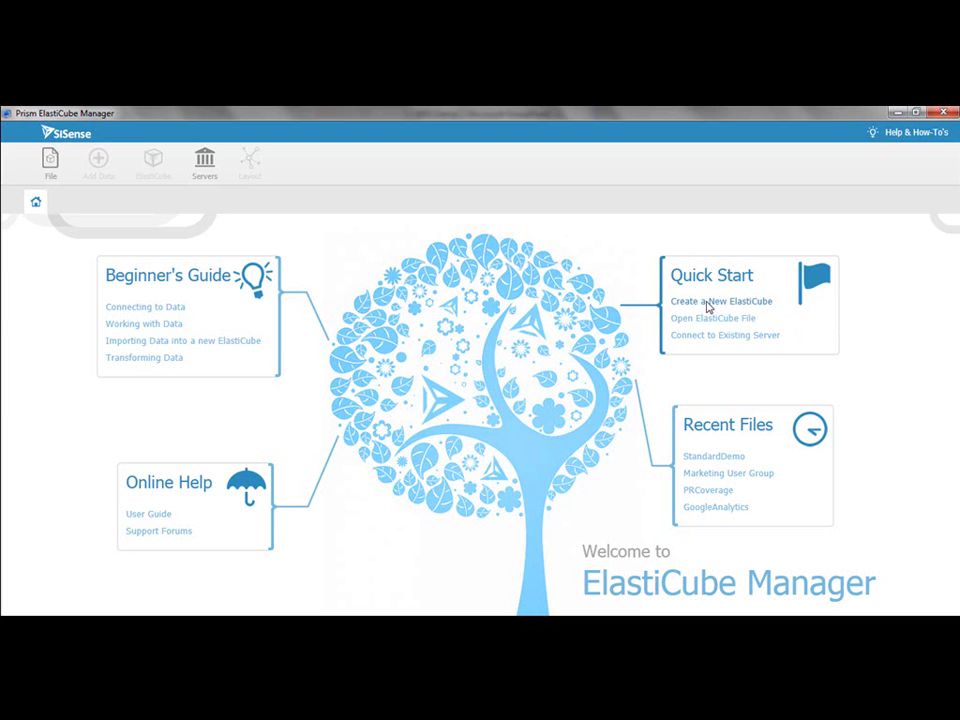
Start a new ElastiCube from Quick Start and name it SFDC.
left_click(730, 302)
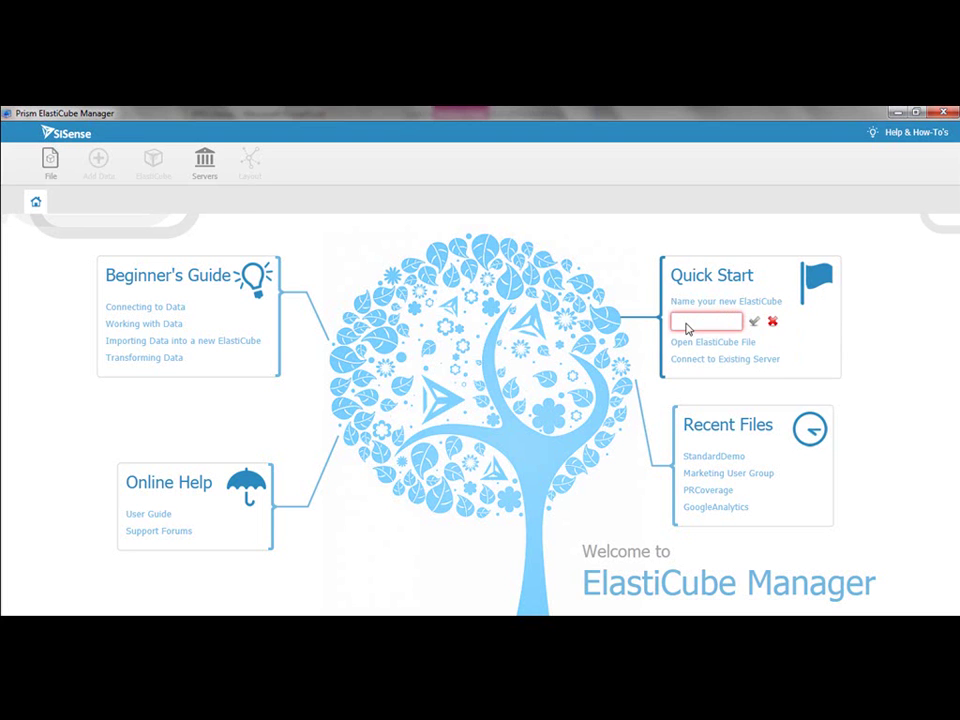
type("StDC")
key("Return")
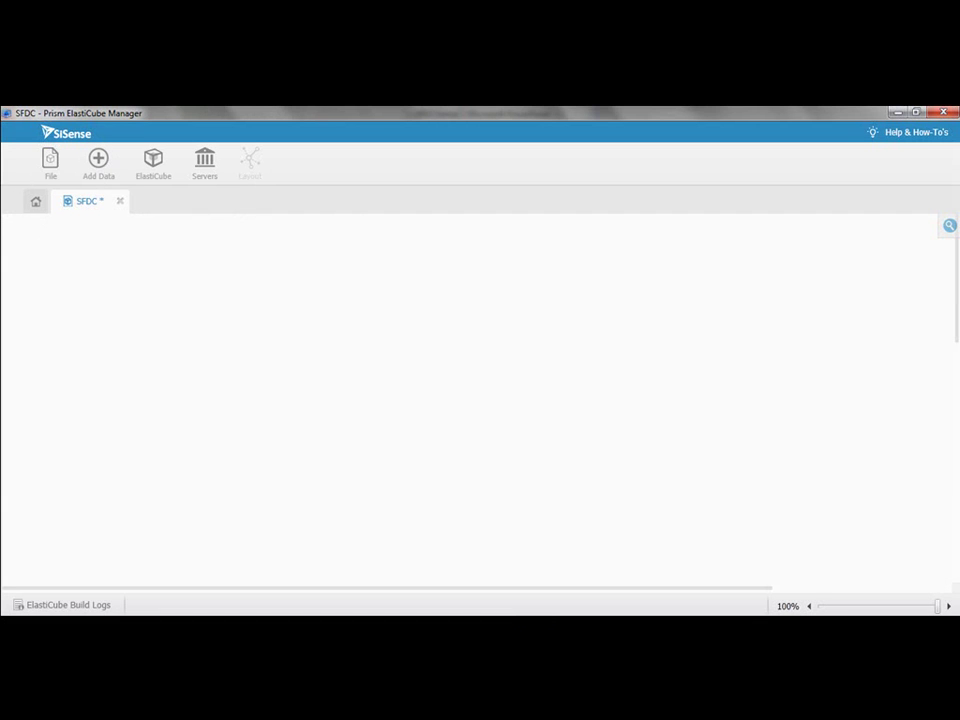
Show the Add Data list of databases, files and web services for the SFDC cube.
left_click(98, 160)
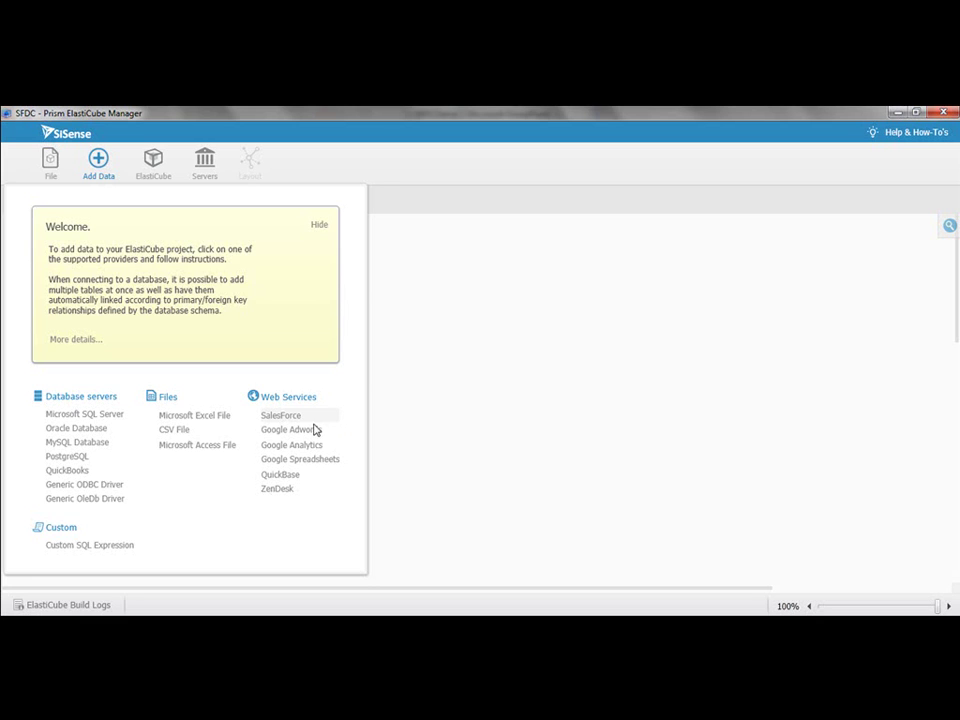
Connect to Salesforce, tick the Account table and preview its data.
left_click(283, 416)
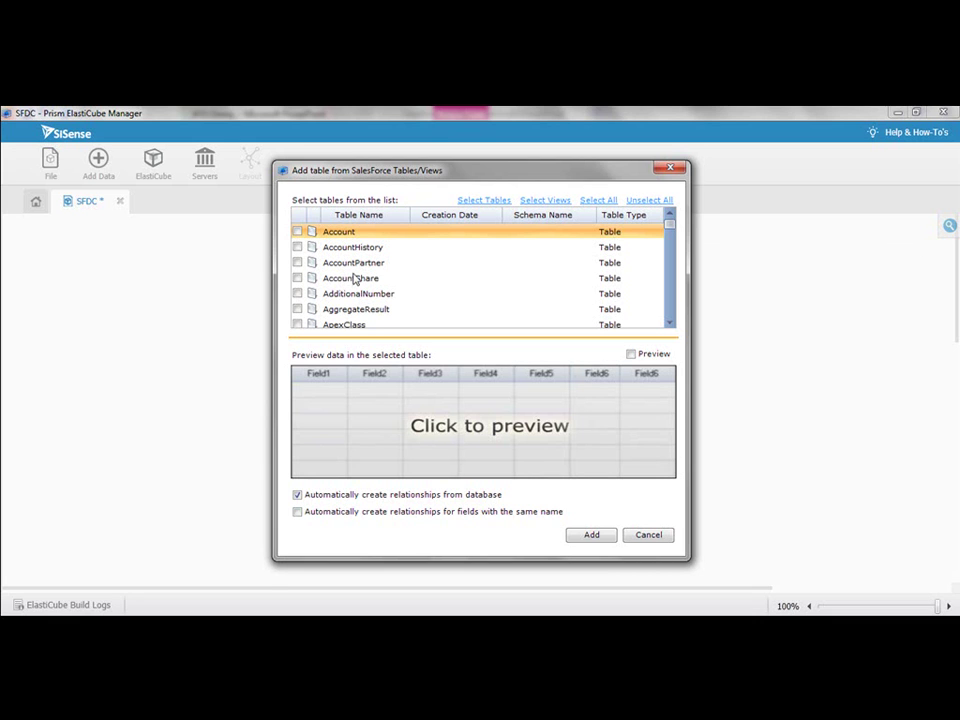
left_click(297, 232)
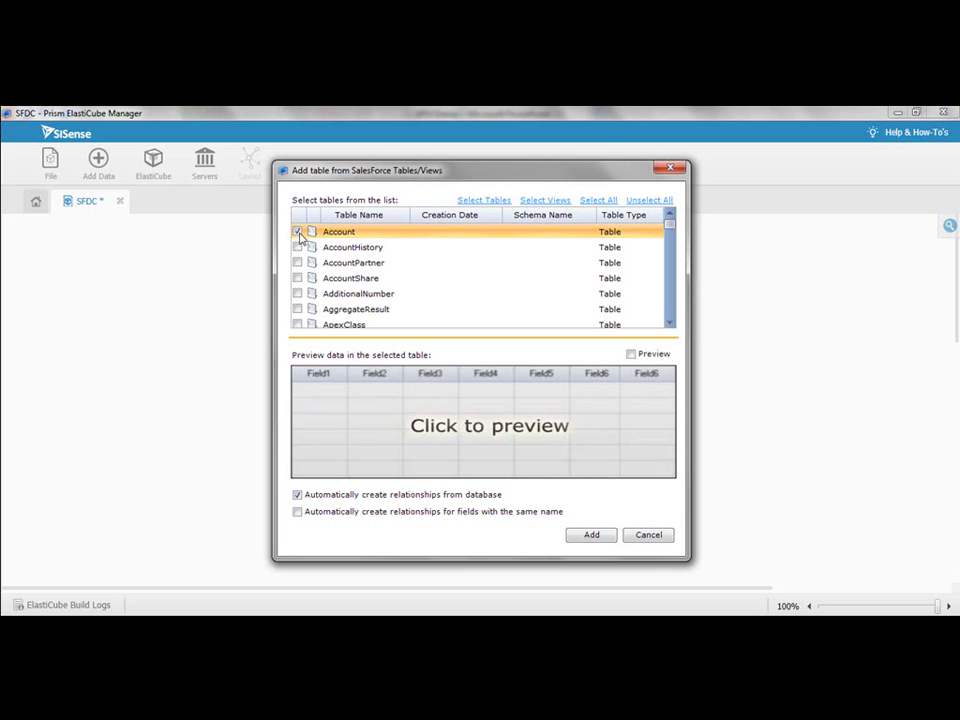
left_click(468, 436)
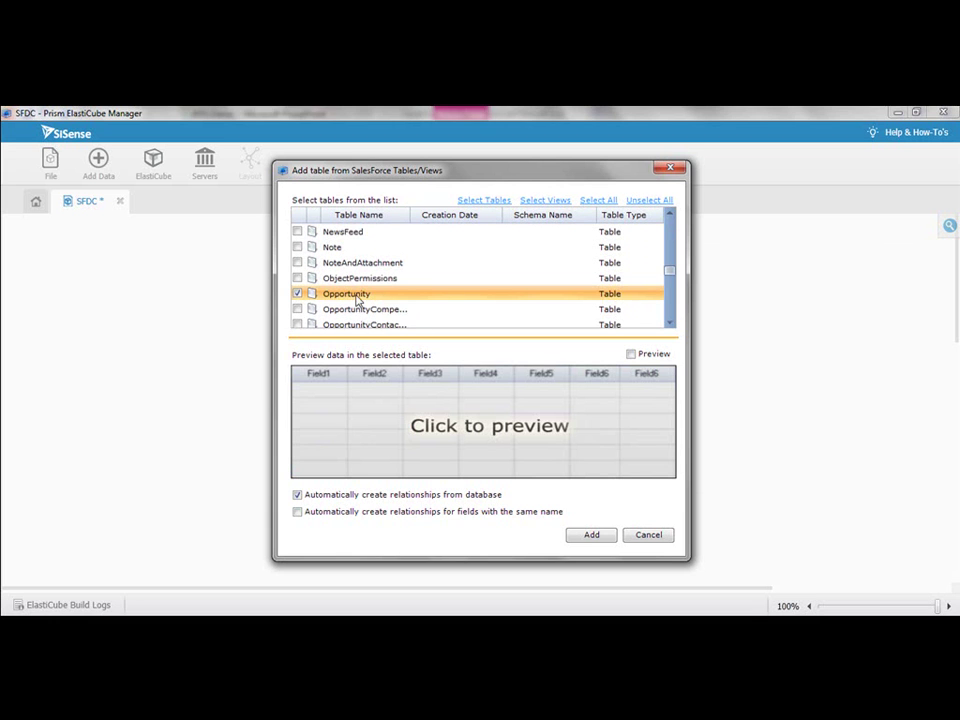
scroll(356, 295, "down", 1)
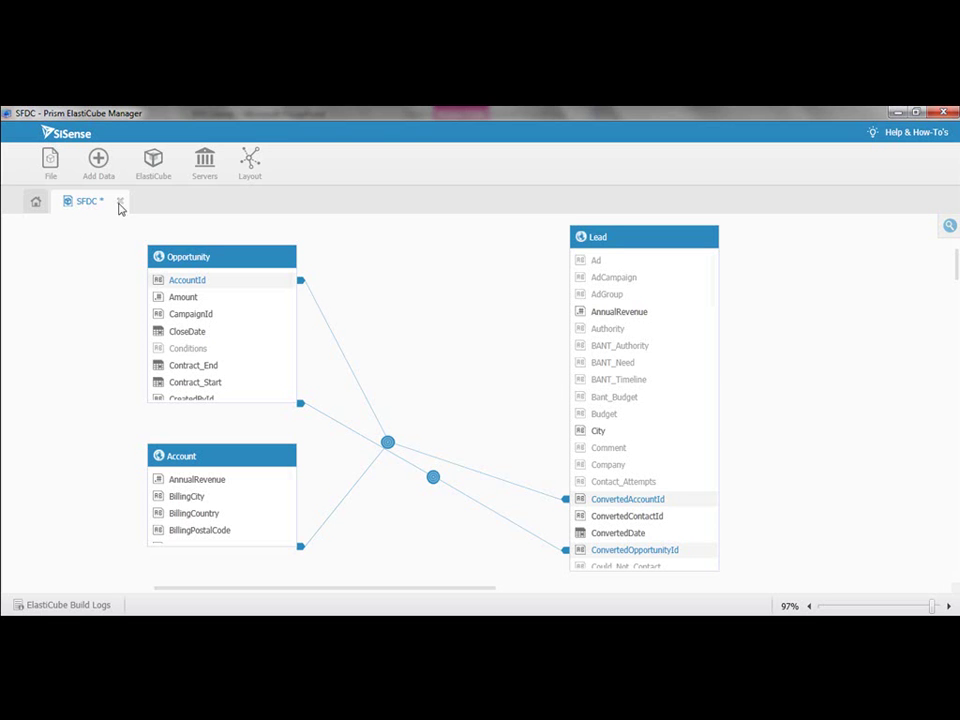
mouse_move(391, 451)
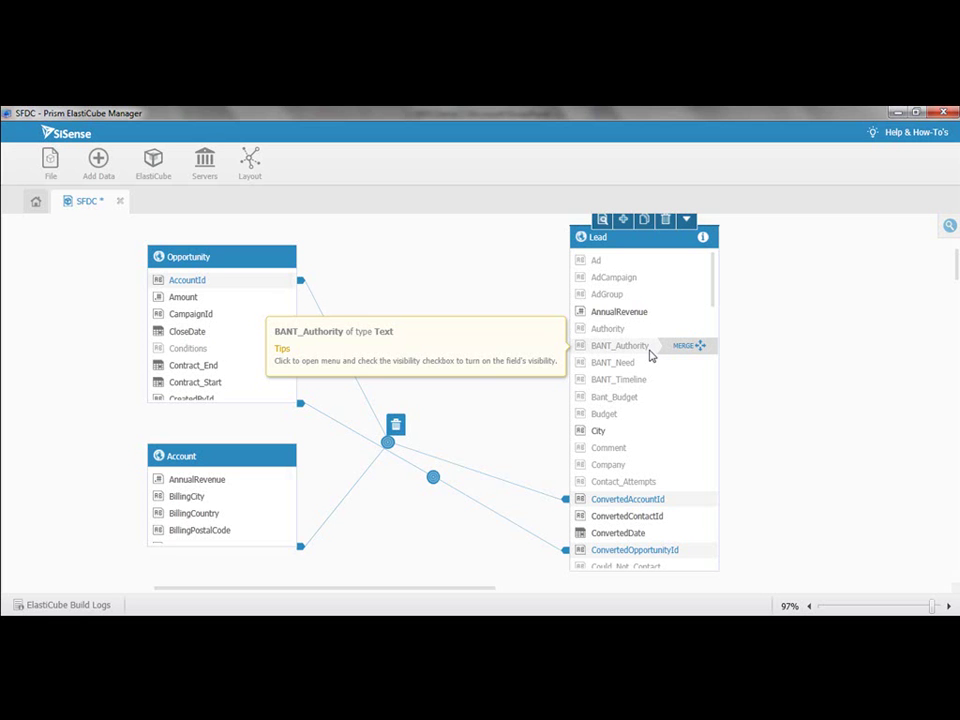
left_click(187, 280)
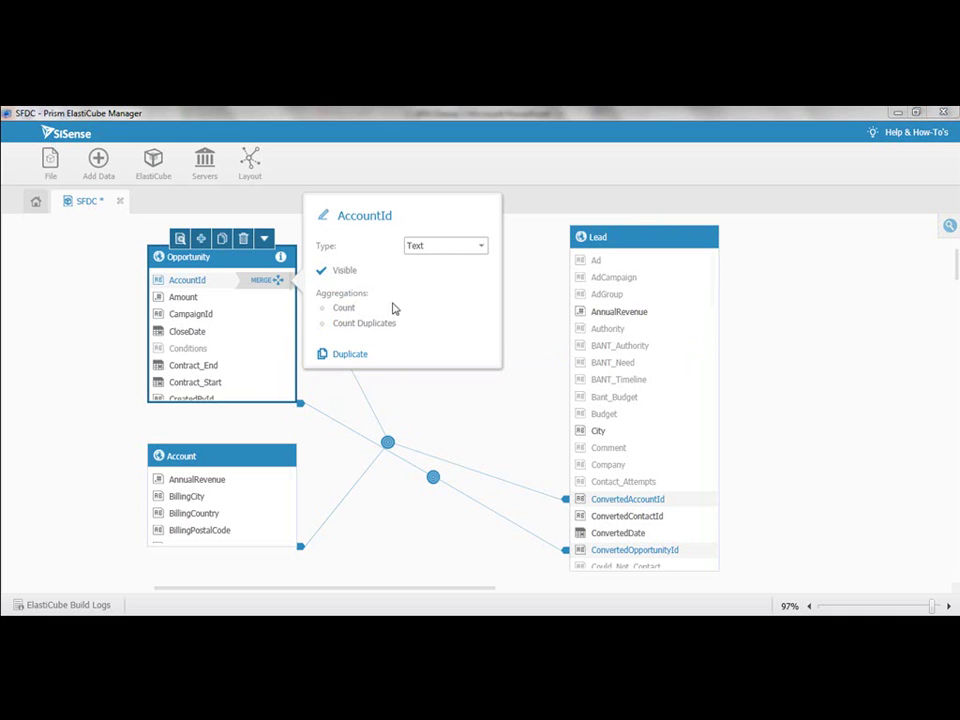
left_click(183, 299)
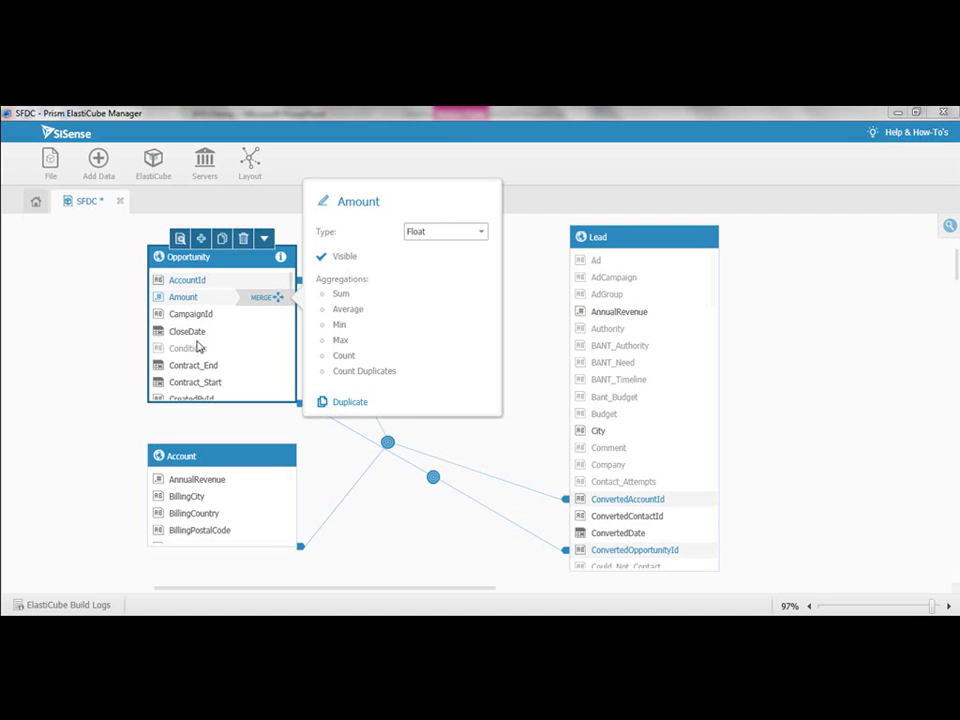
left_click(184, 336)
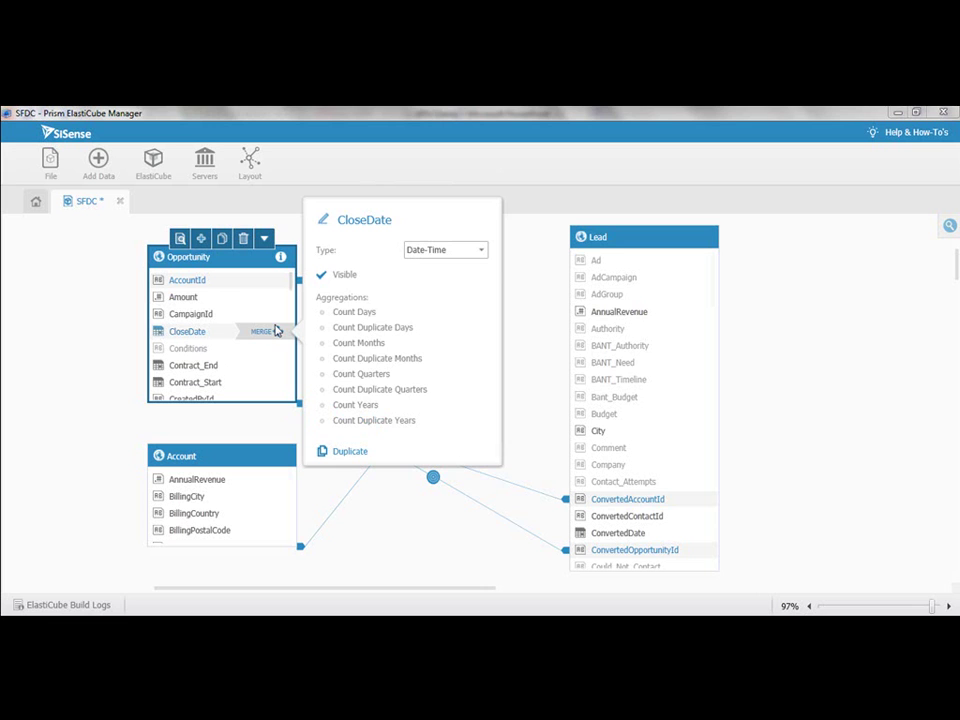
left_click(268, 247)
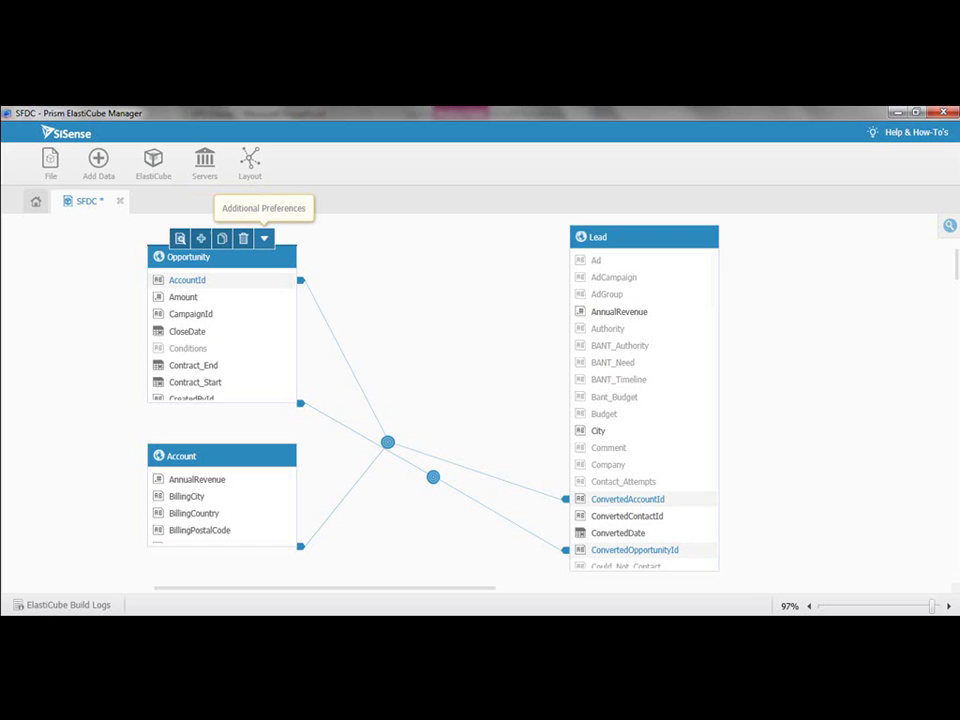
left_click(264, 238)
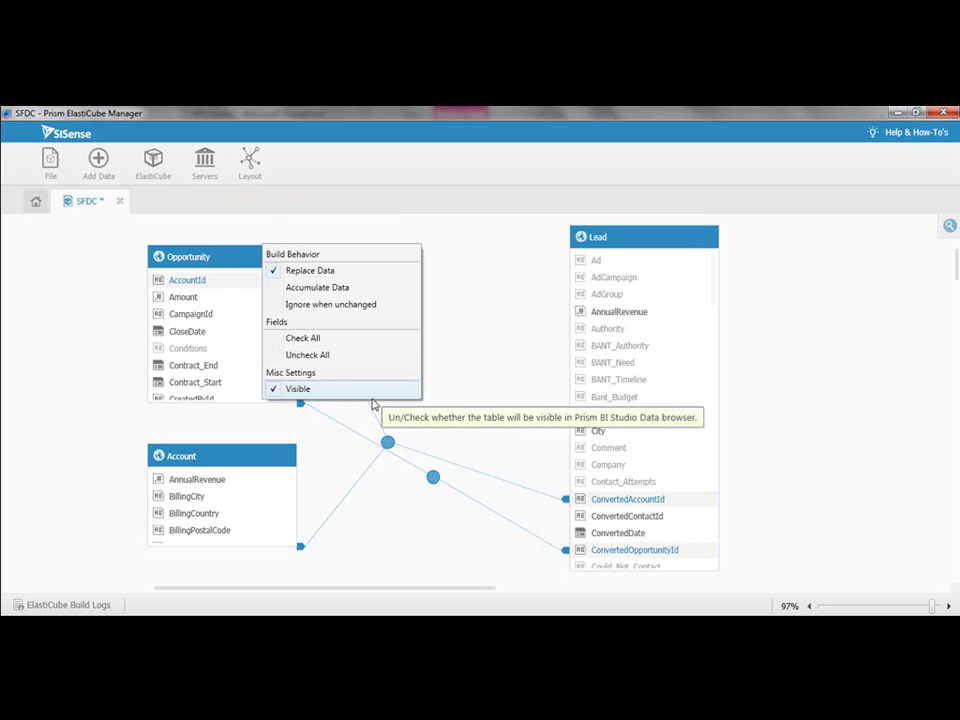
left_click(429, 383)
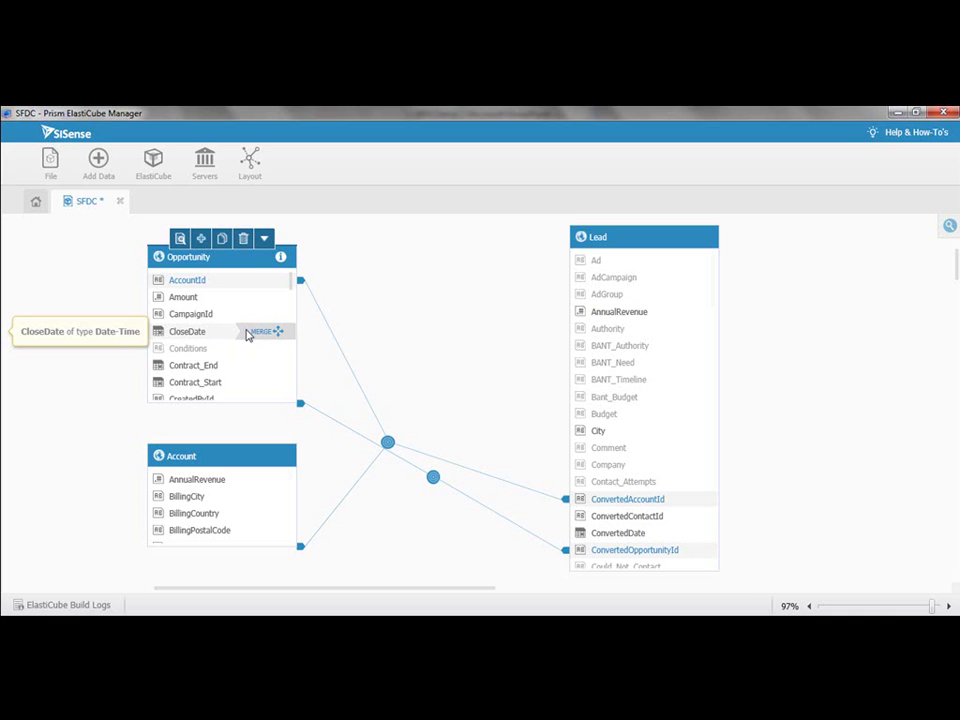
Add an Int custom field WeekOfYear to Opportunity and open its expression editor.
left_click(199, 240)
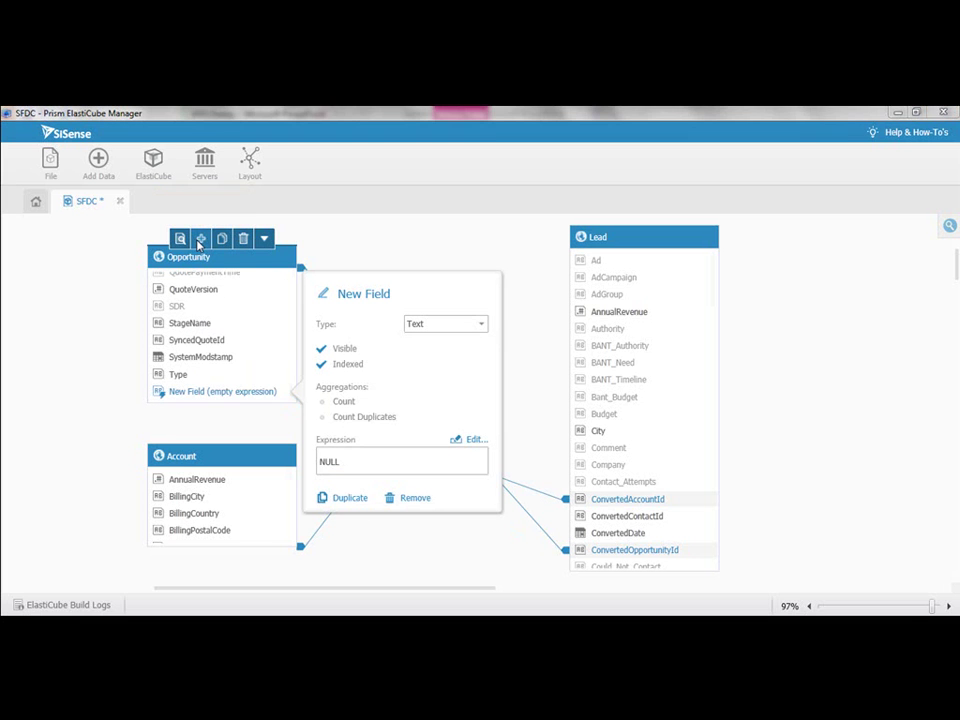
left_click(348, 298)
type("Week")
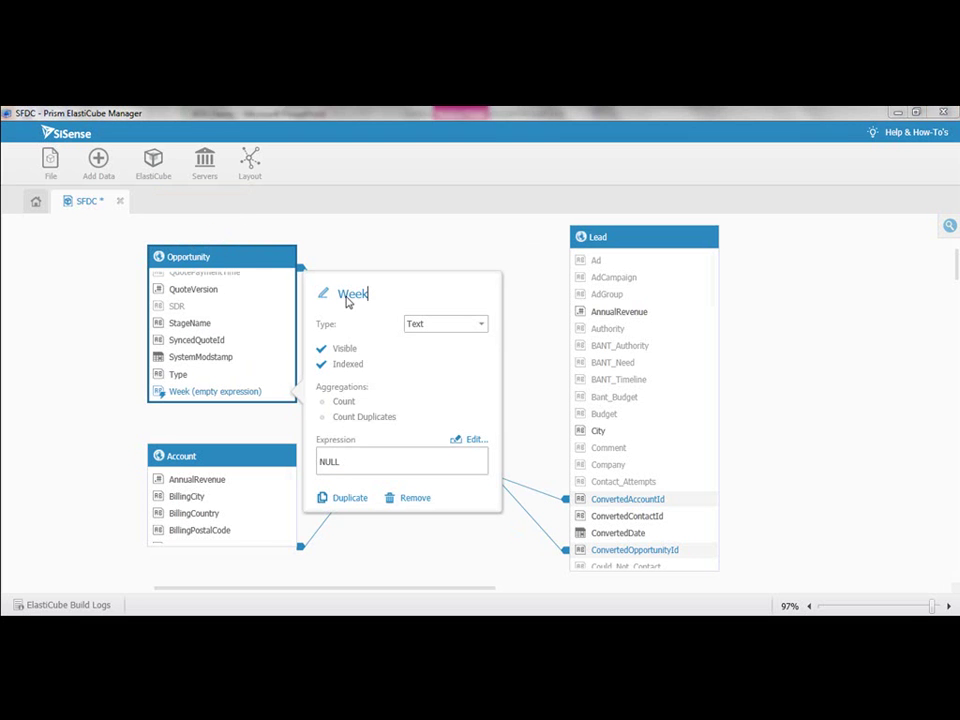
type("OfYear")
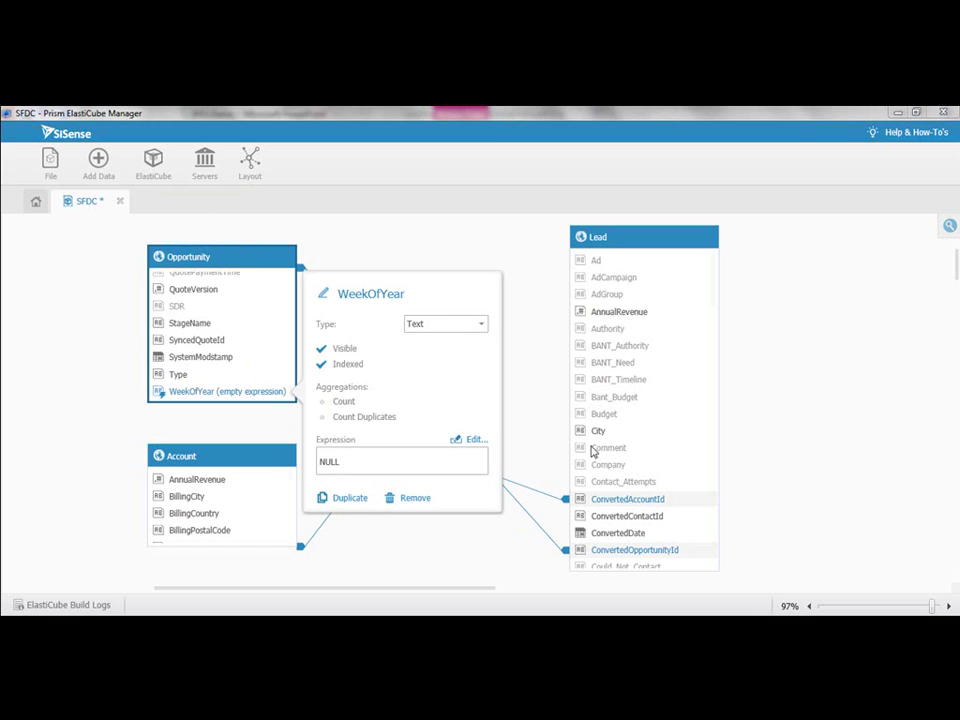
left_click(426, 330)
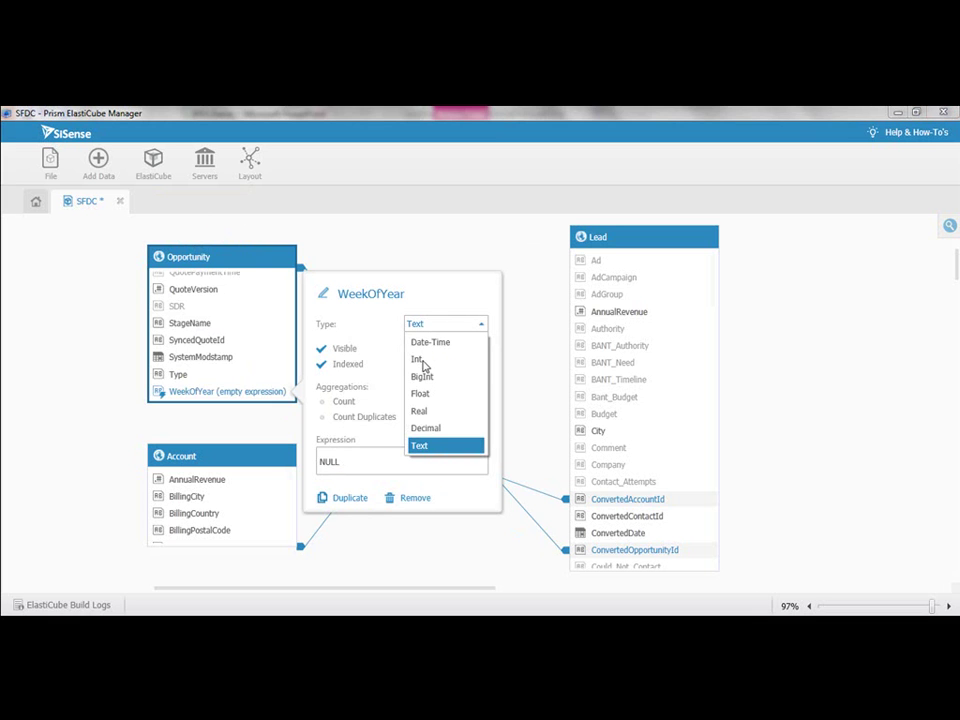
left_click(423, 362)
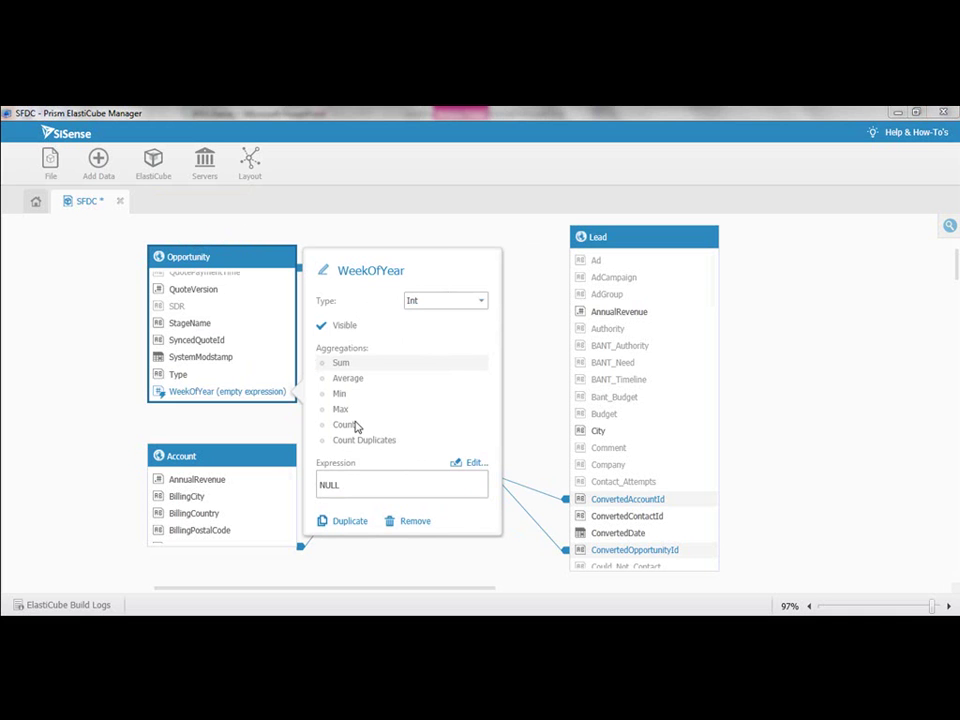
left_click(475, 465)
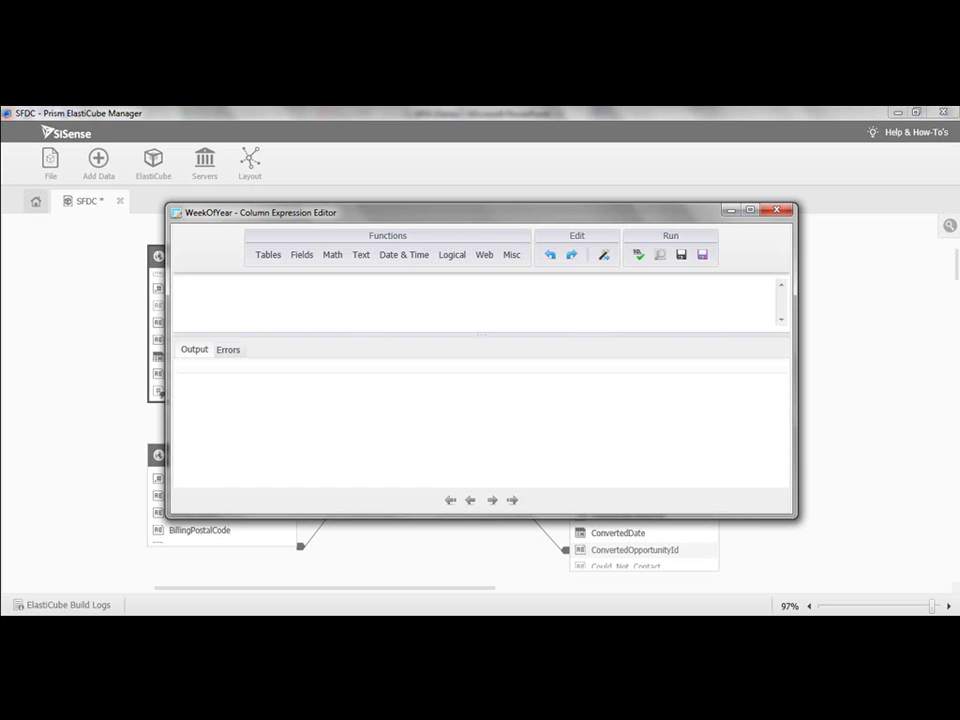
Set the expression to WeekOfYear([Opportunity].CloseDate), parse it and save.
left_click(394, 262)
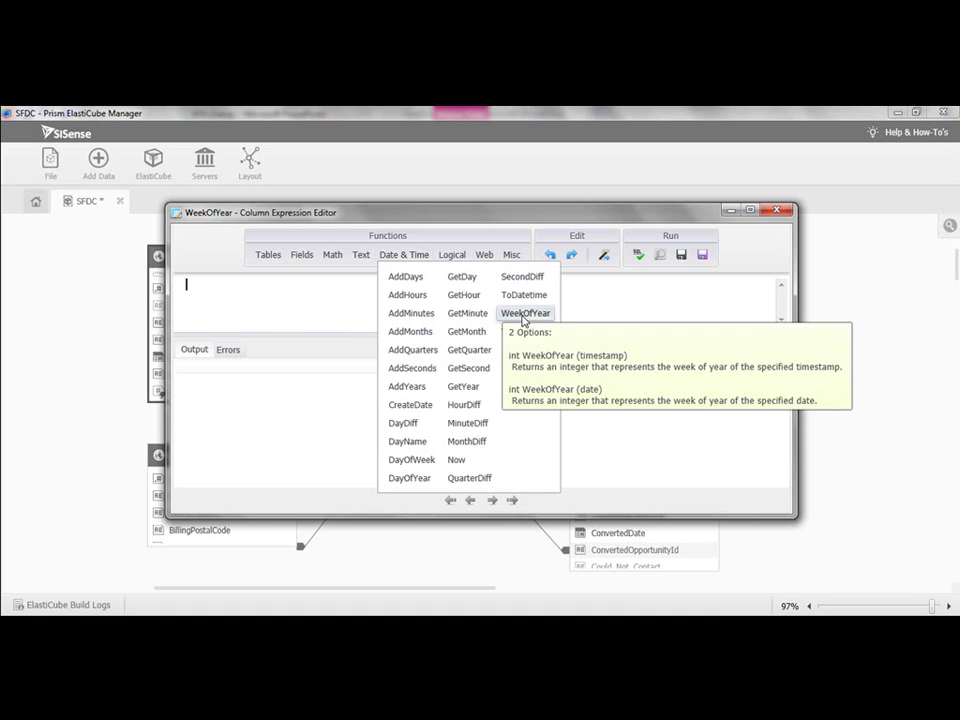
left_click(523, 316)
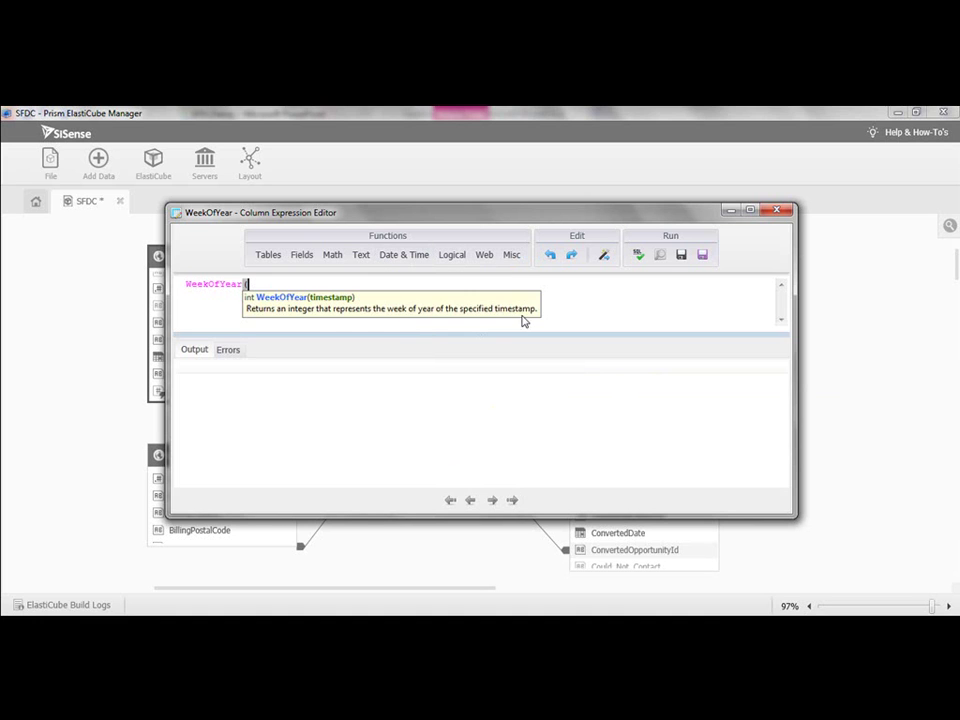
left_click(266, 258)
left_click(307, 309)
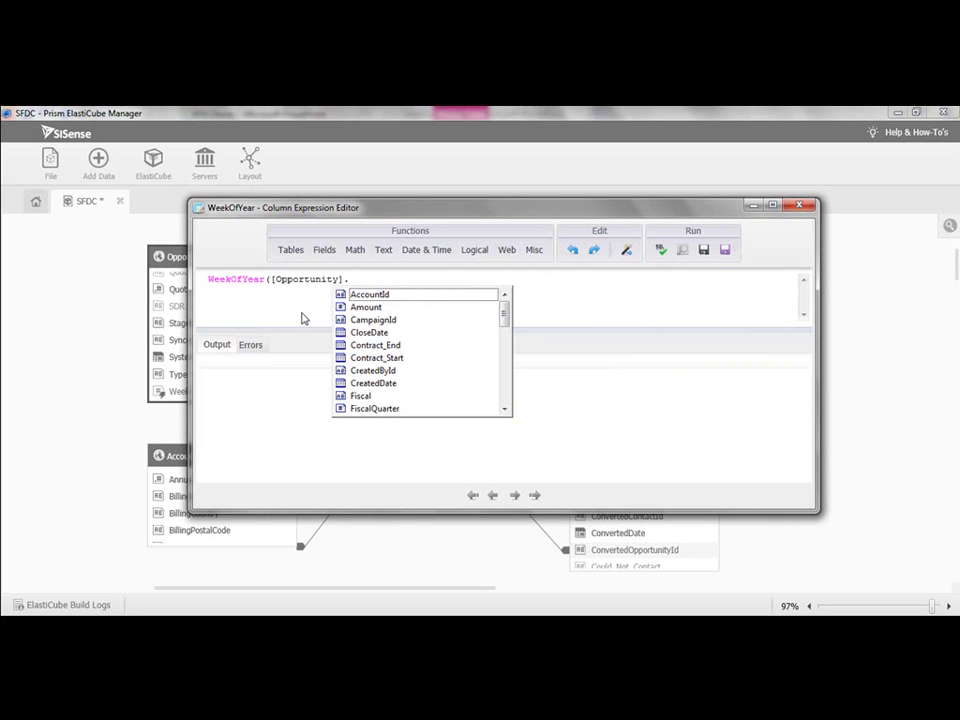
left_click(373, 334)
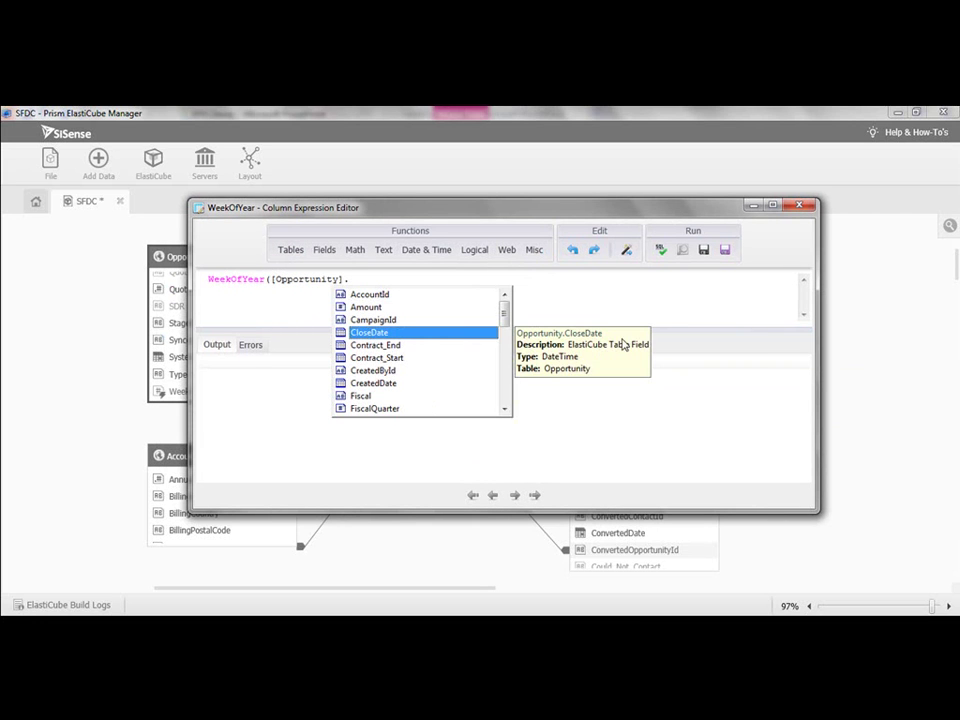
double_click(452, 336)
type(")")
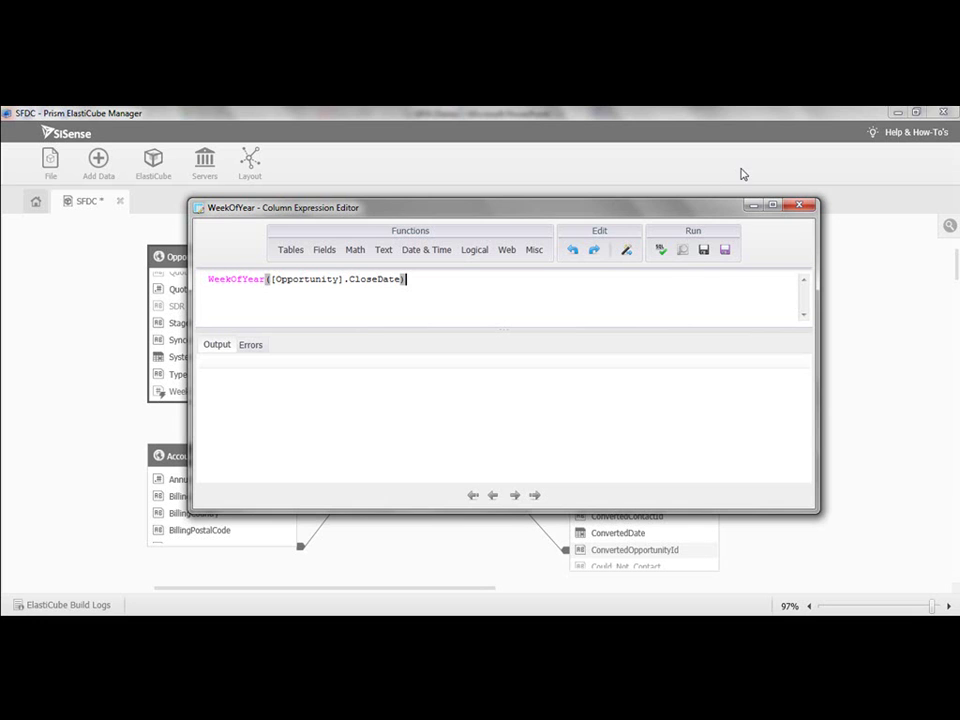
left_click(660, 251)
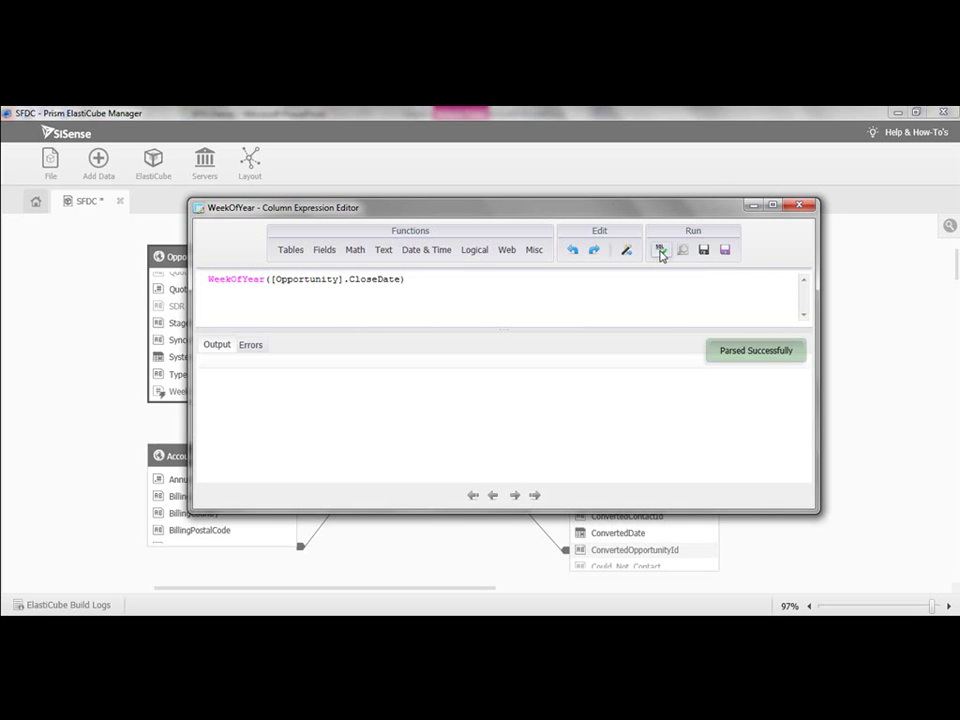
left_click(727, 251)
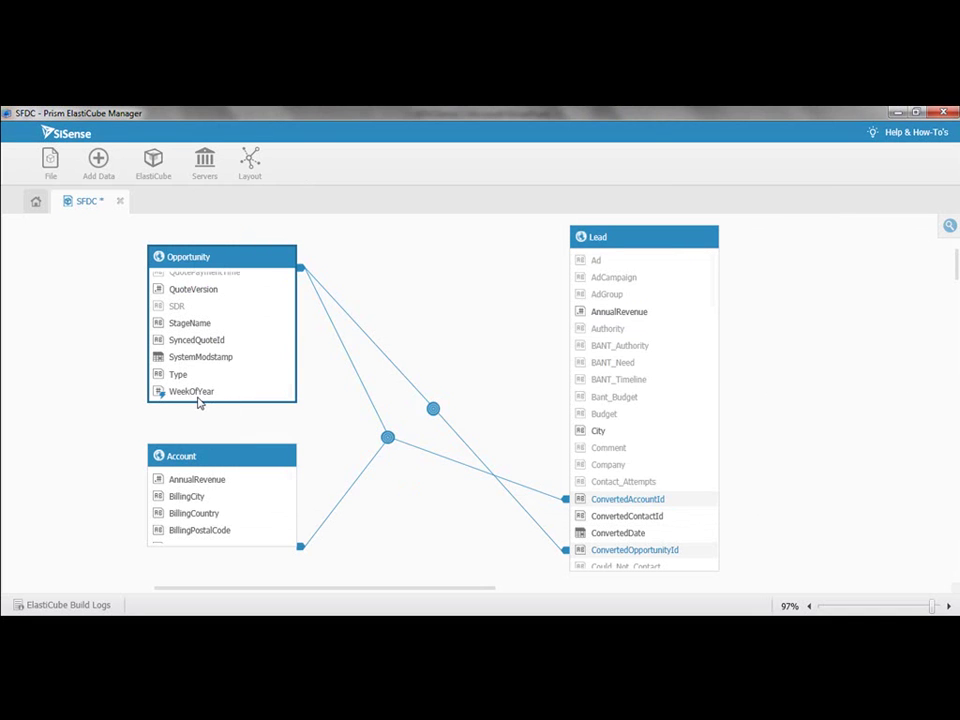
mouse_move(199, 401)
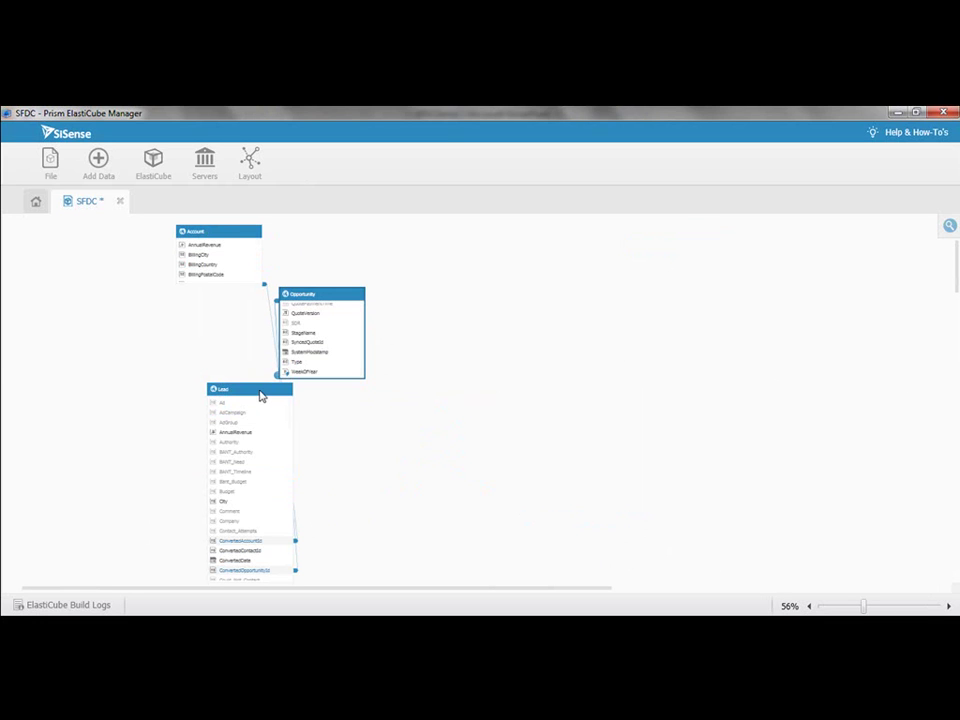
Choose Google Analytics as a new data source and connect to the account.
left_click(104, 168)
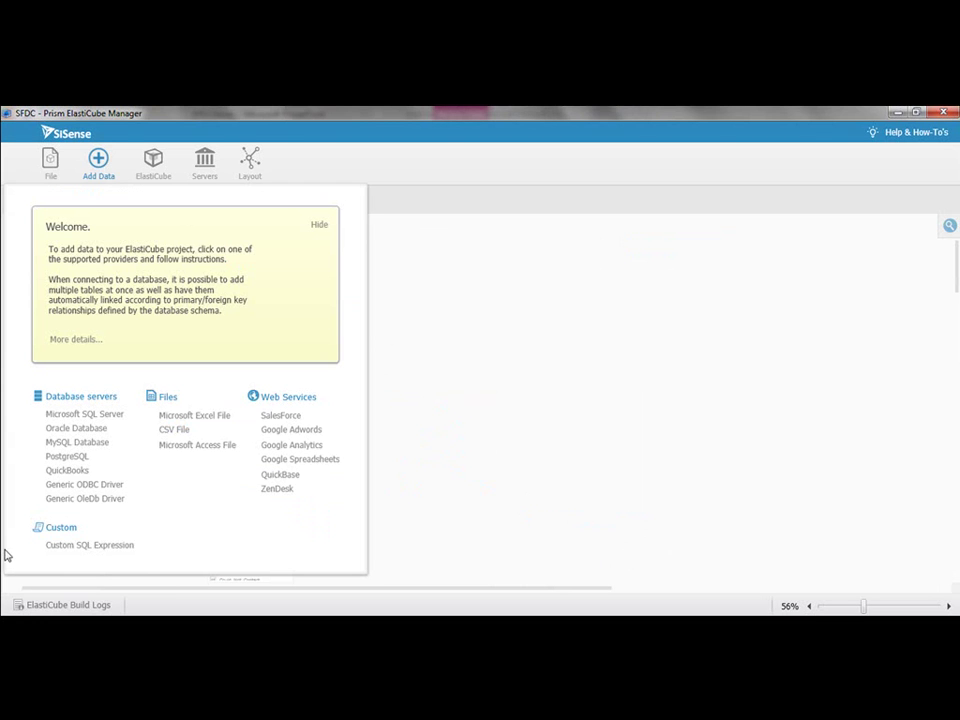
left_click(288, 445)
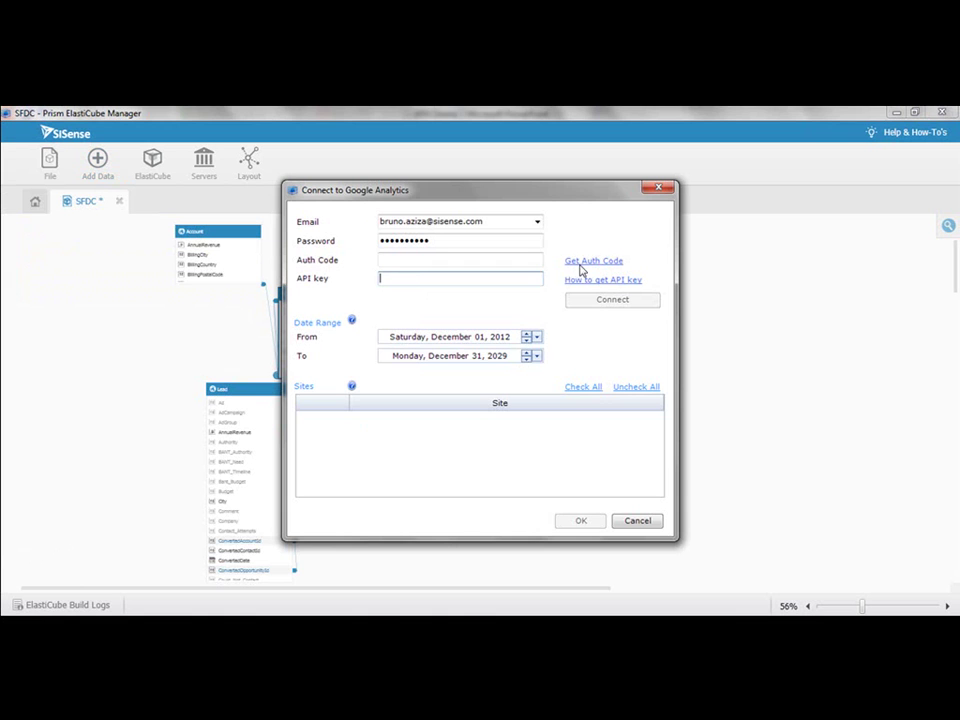
left_click(632, 299)
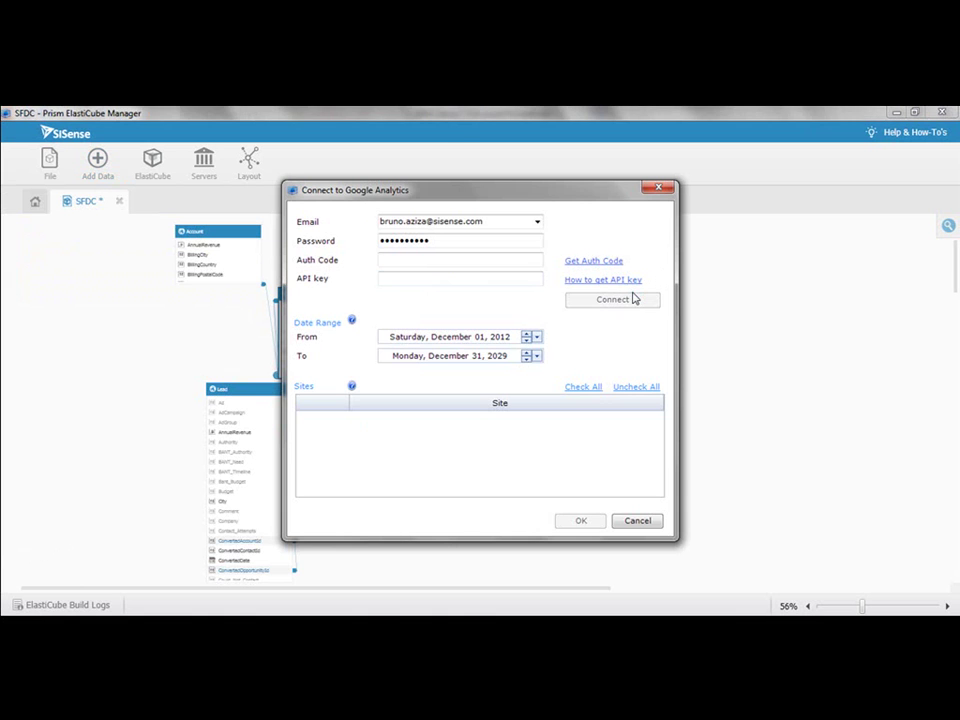
Allow Sisense Prism access on Google's Request for Permission page.
left_click(638, 279)
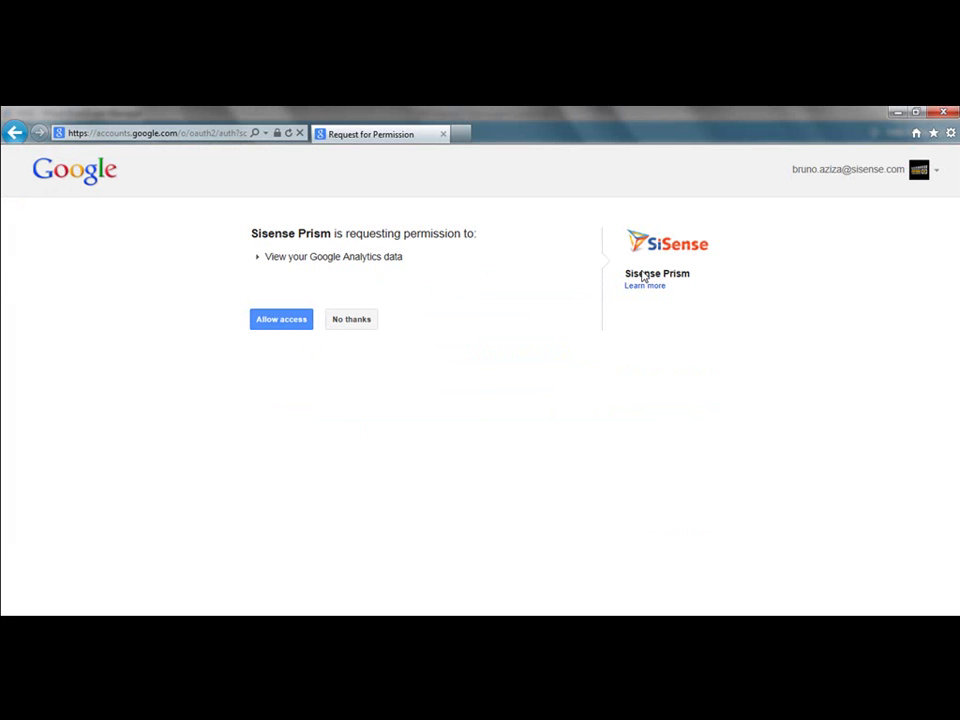
left_click(282, 322)
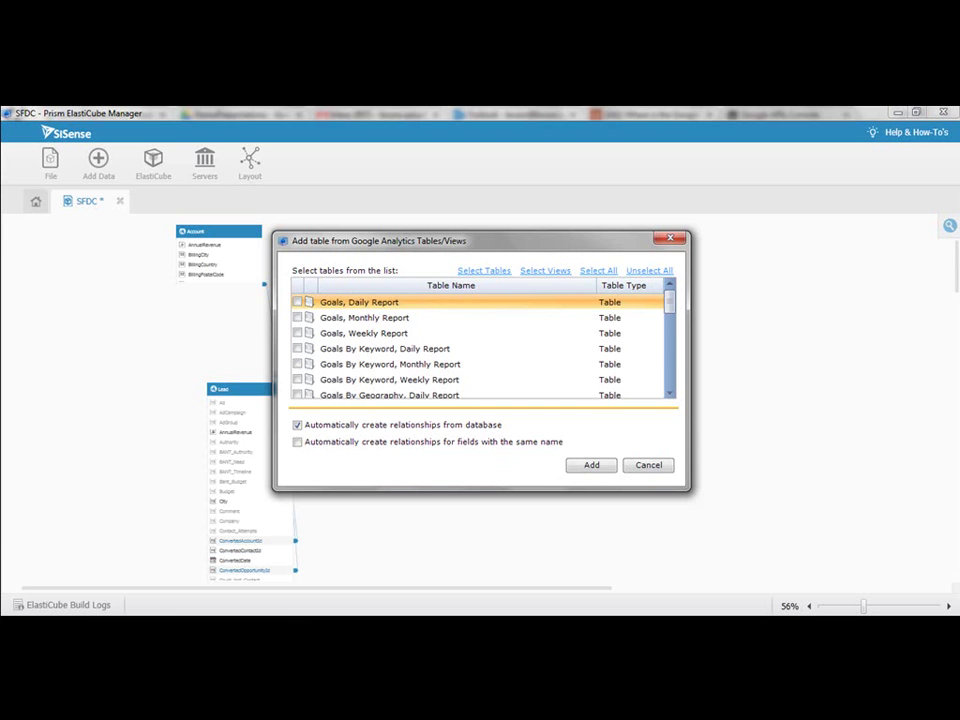
Tick the Goals By Keyword, Geography, Content and Traffic Daily Report tables and add them.
left_click(645, 350)
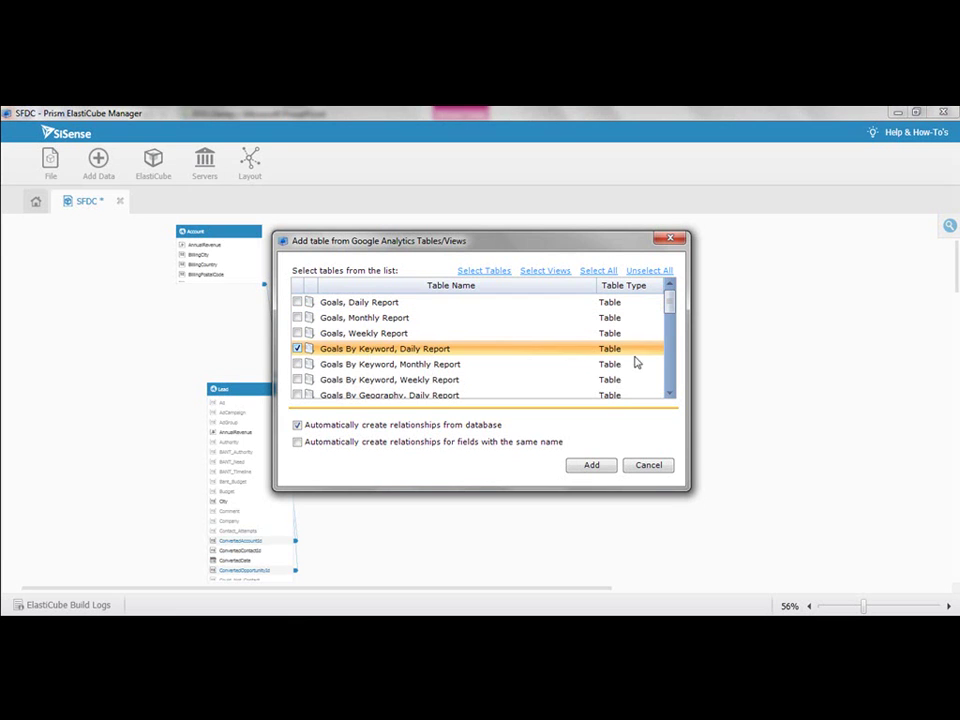
scroll(330, 352, "down", 1)
left_click(420, 364)
scroll(560, 392, "down", 2)
left_click(480, 333)
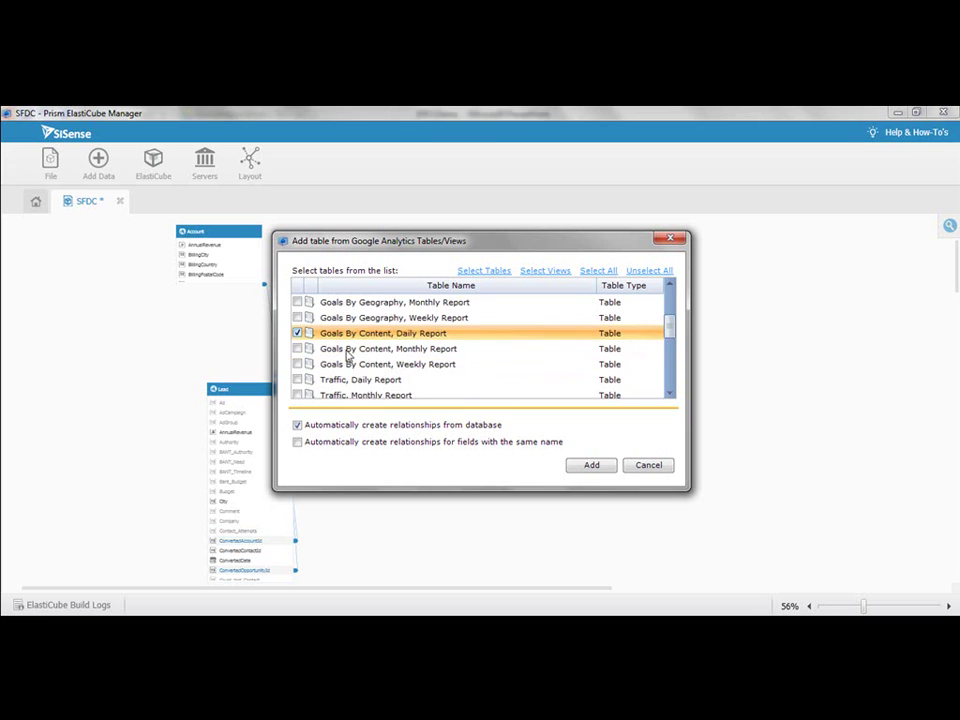
scroll(350, 354, "down", 1)
left_click(352, 336)
key("Return")
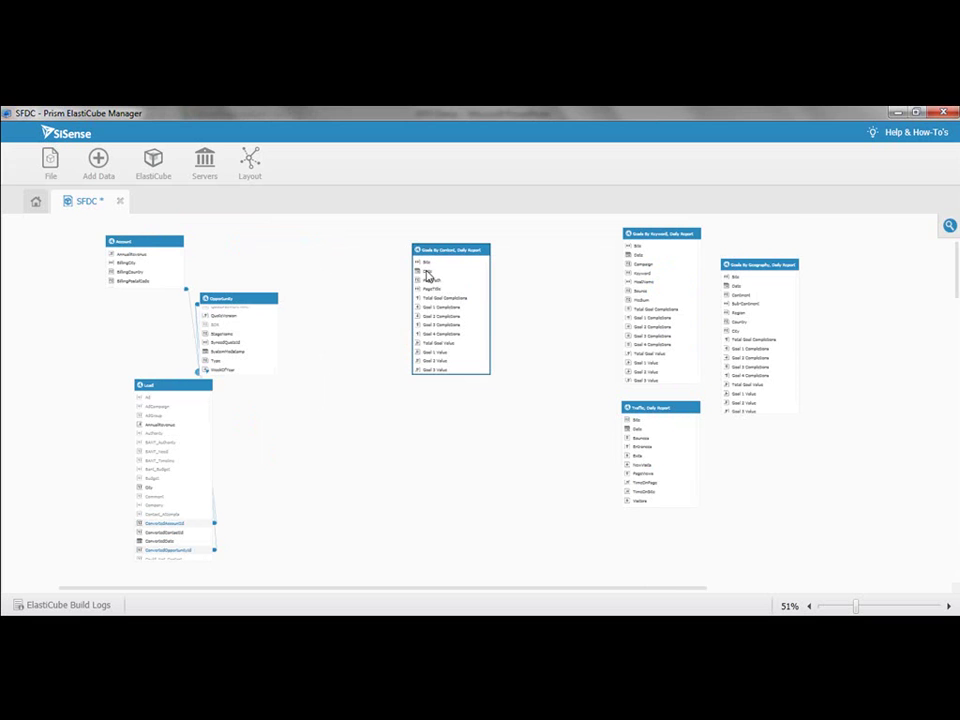
Search the canvas for 'date' and browse matching fields such as Lead CreatedDate.
key("ctrl+f")
type("d")
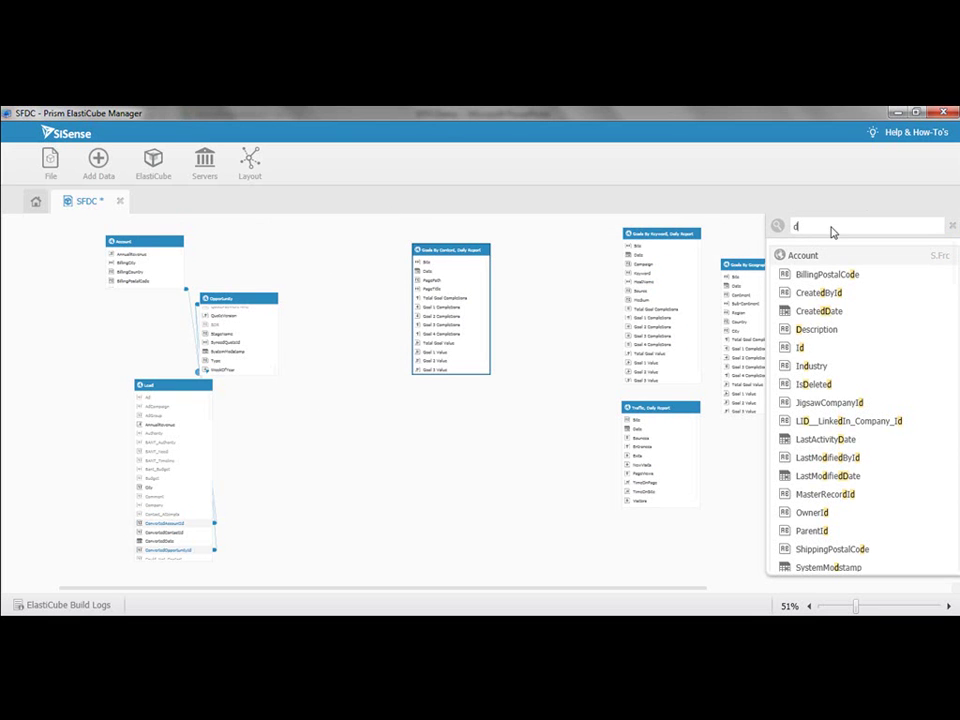
type("ate")
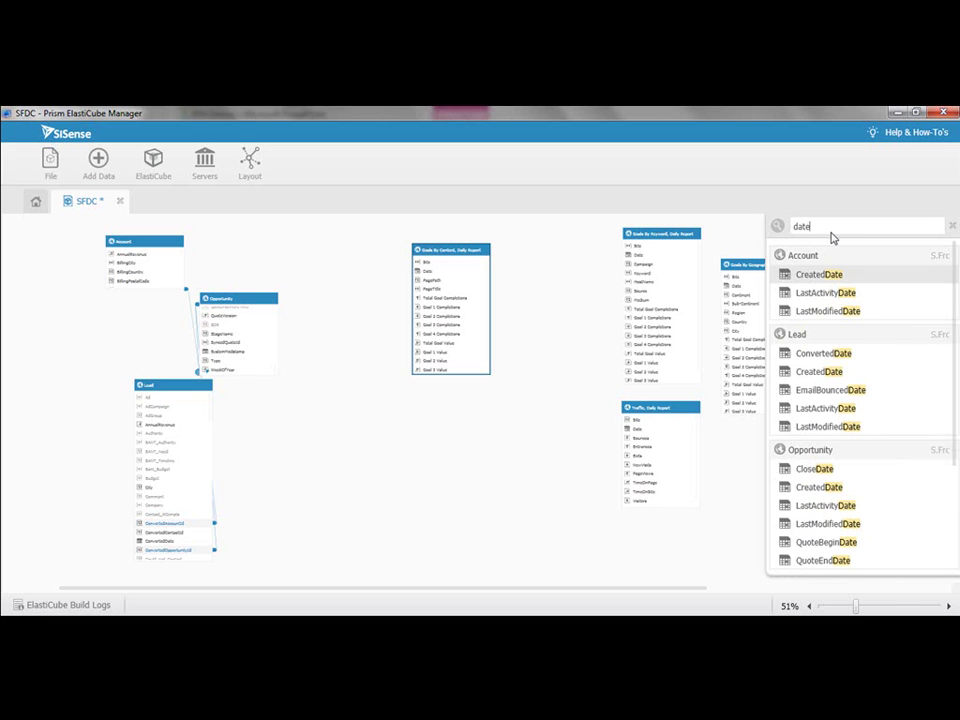
key("Down")
key("Down")
key("Down")
key("Down")
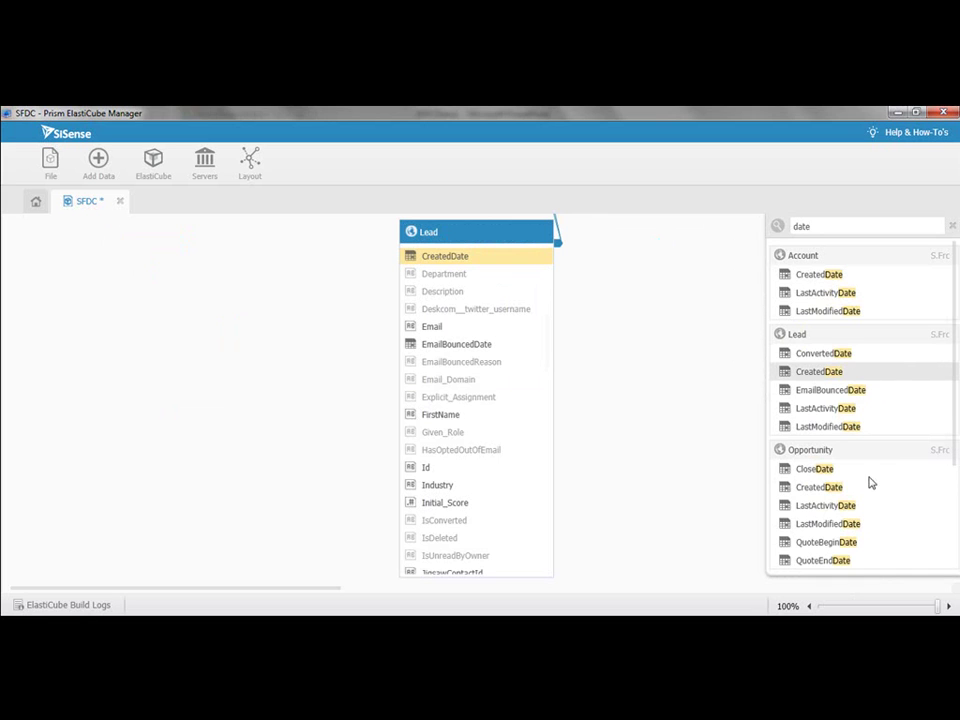
scroll(868, 482, "down", 1)
scroll(902, 530, "down", 1)
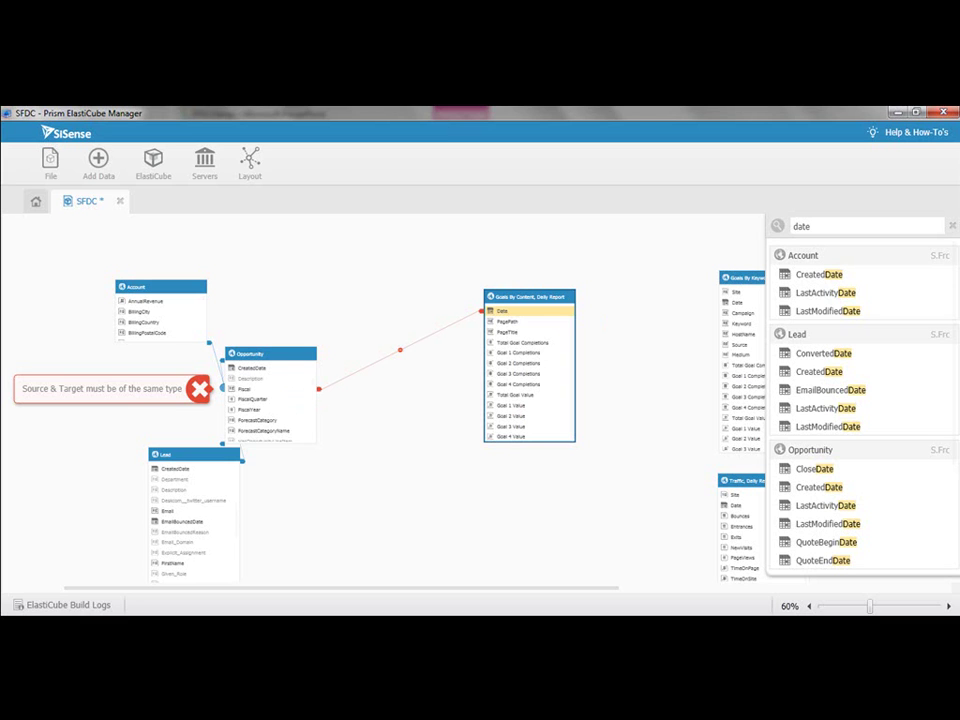
Drag the Goals By Content Date link onto Opportunity's CreatedDate to join them.
left_click_drag(322, 396, 318, 368)
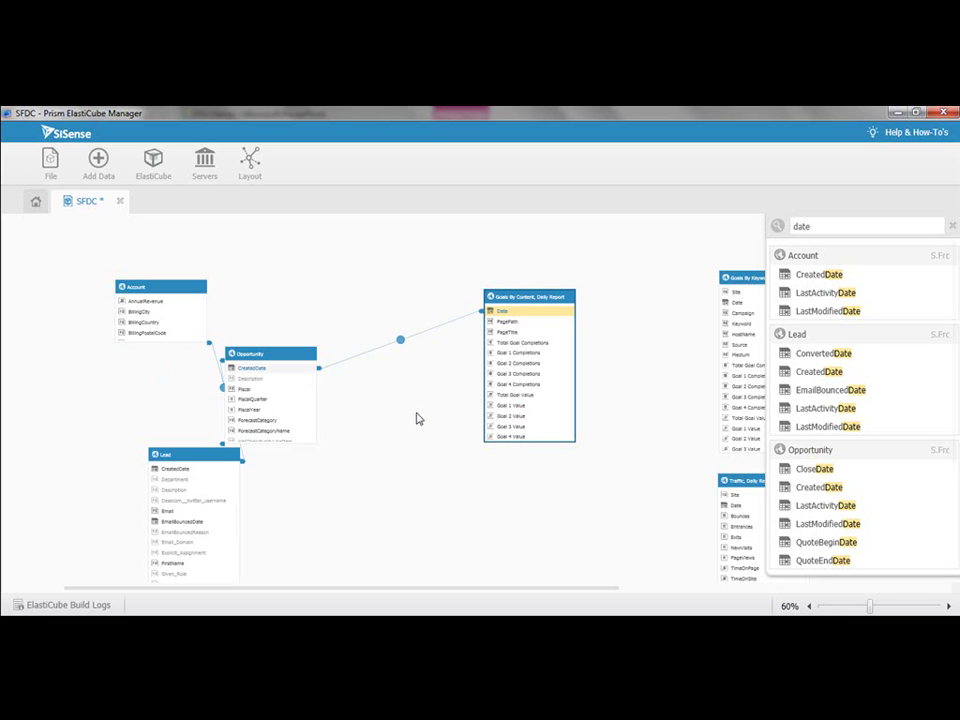
scroll(418, 419, "down", 1)
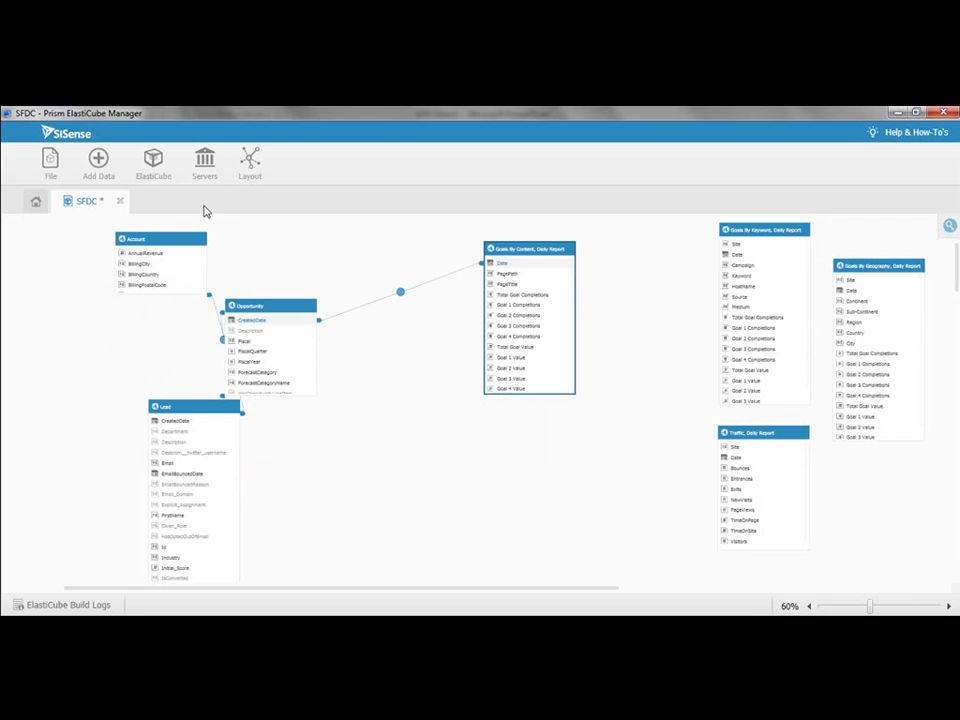
Add a Google Spreadsheets source connected to the Adwords spreadsheet, listing tables like All_Campaigns and Segments.
left_click(98, 160)
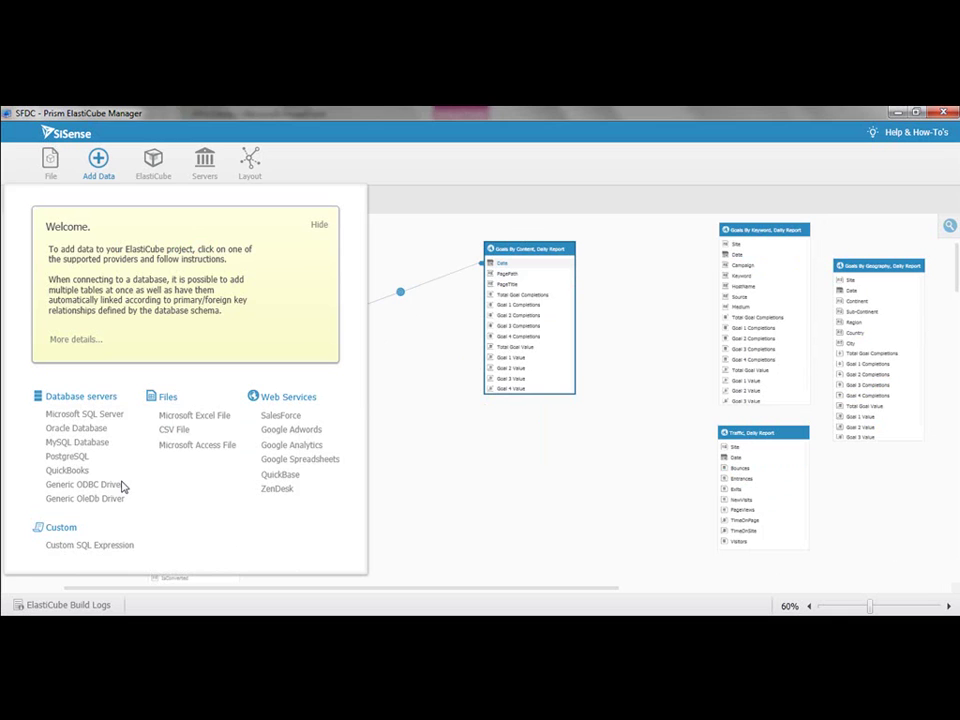
left_click(305, 463)
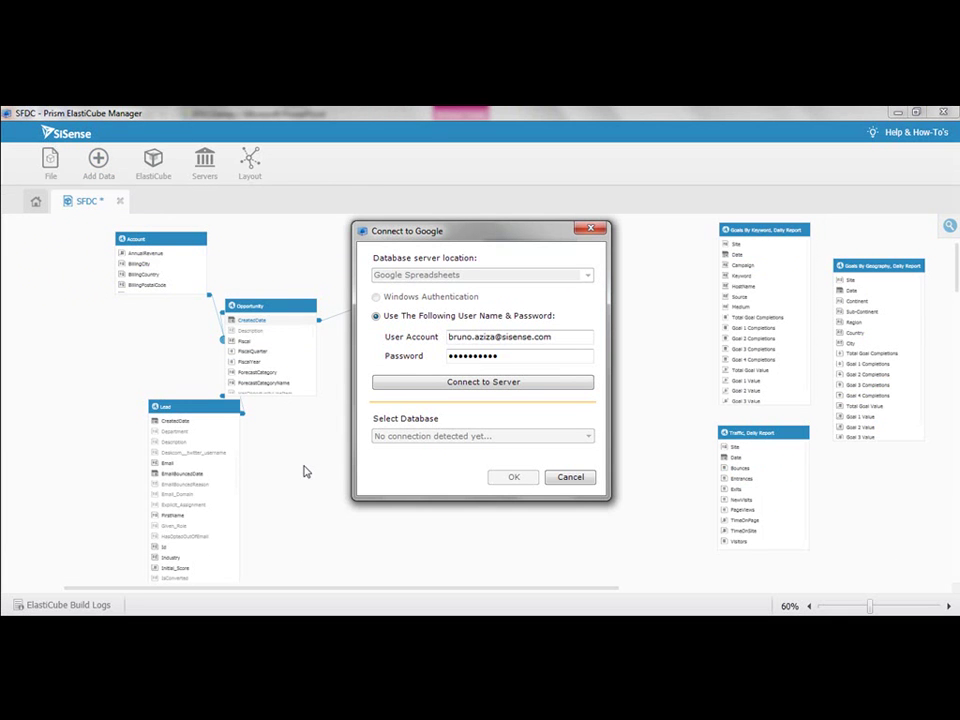
left_click(505, 383)
left_click(454, 437)
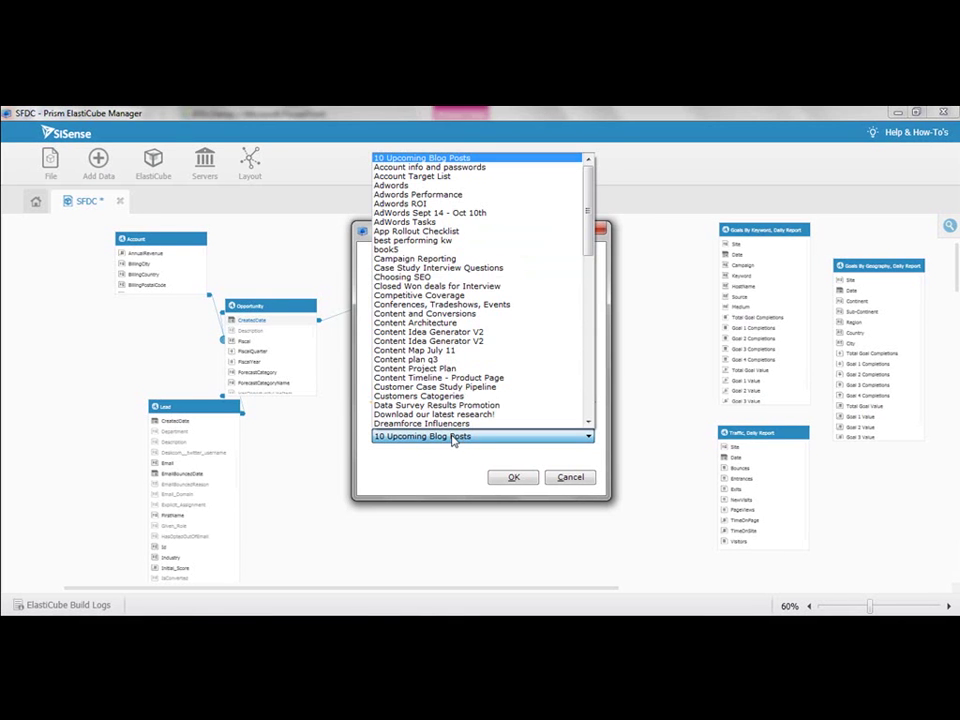
left_click(400, 187)
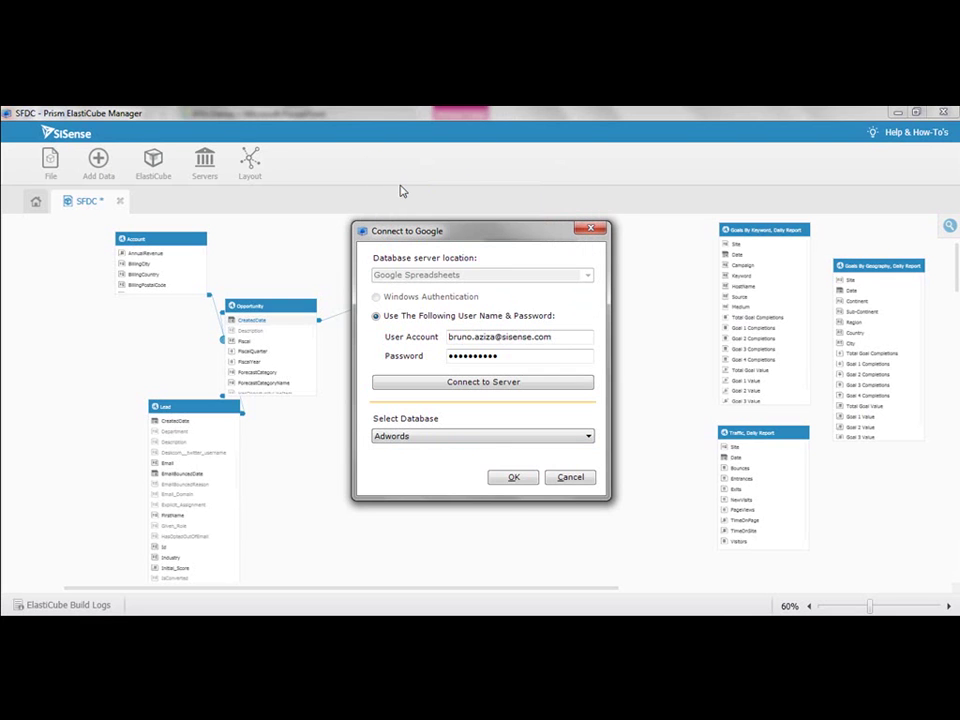
left_click(513, 478)
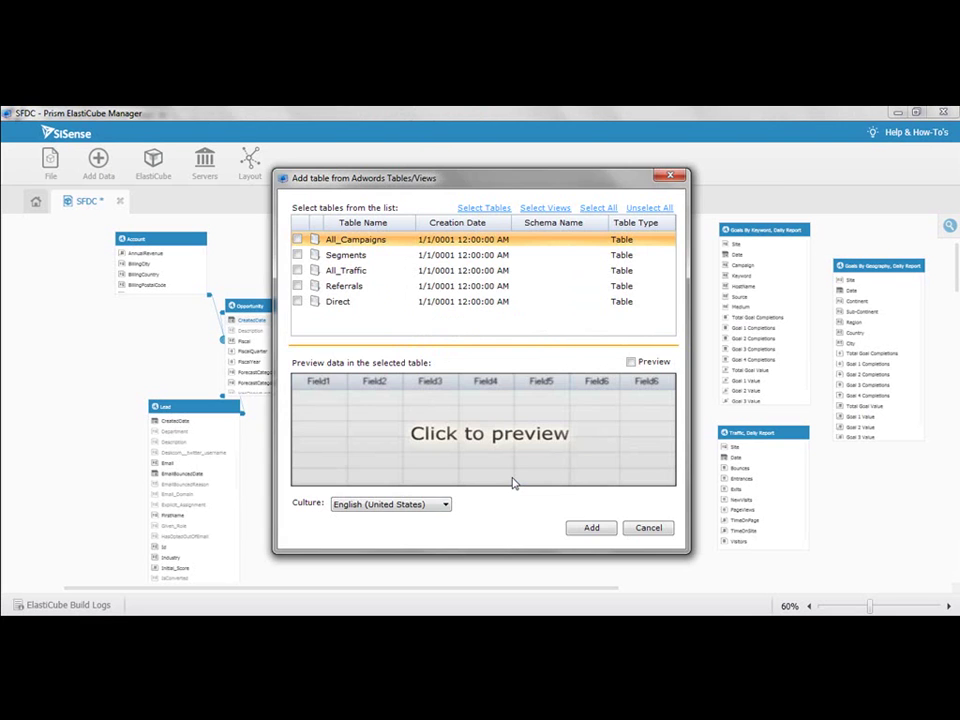
Select and preview the All_Campaigns table, then add it to the SFDC cube.
left_click(298, 242)
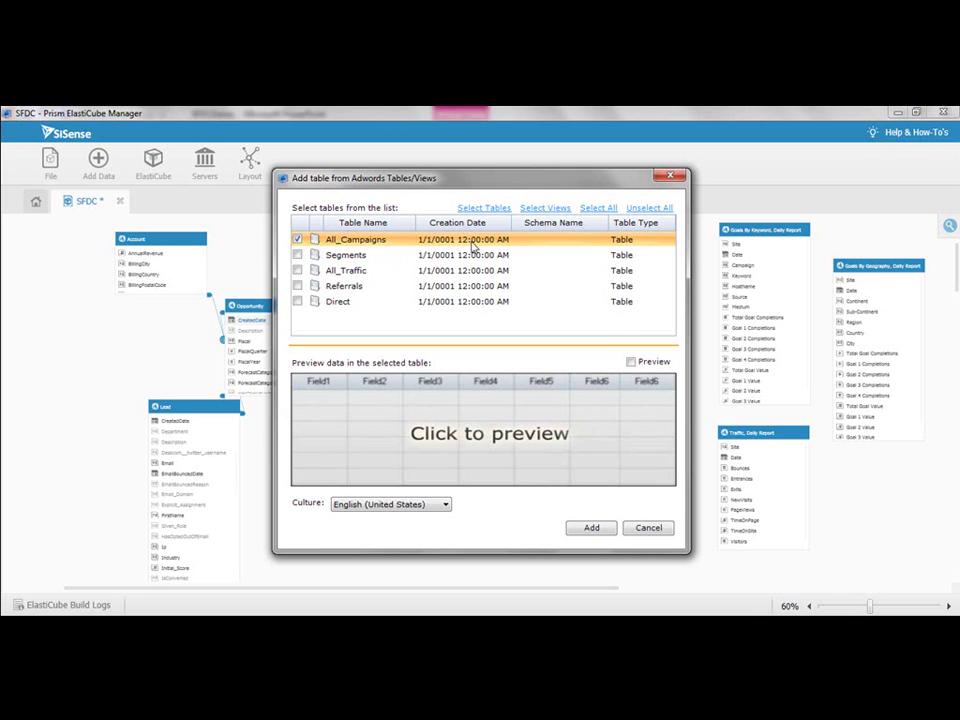
left_click(560, 430)
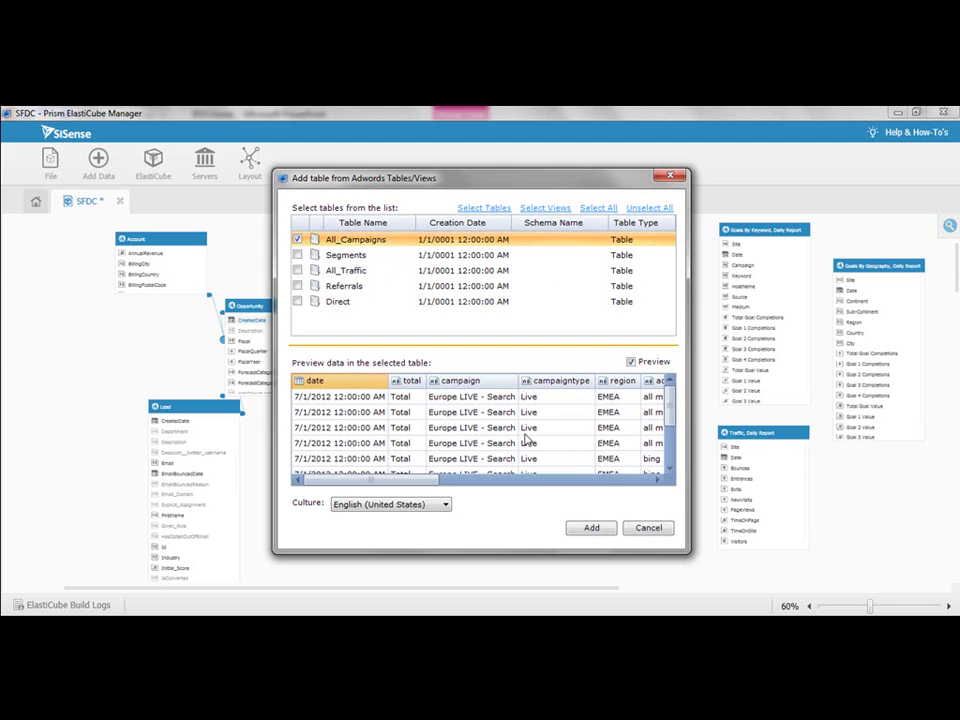
left_click(591, 528)
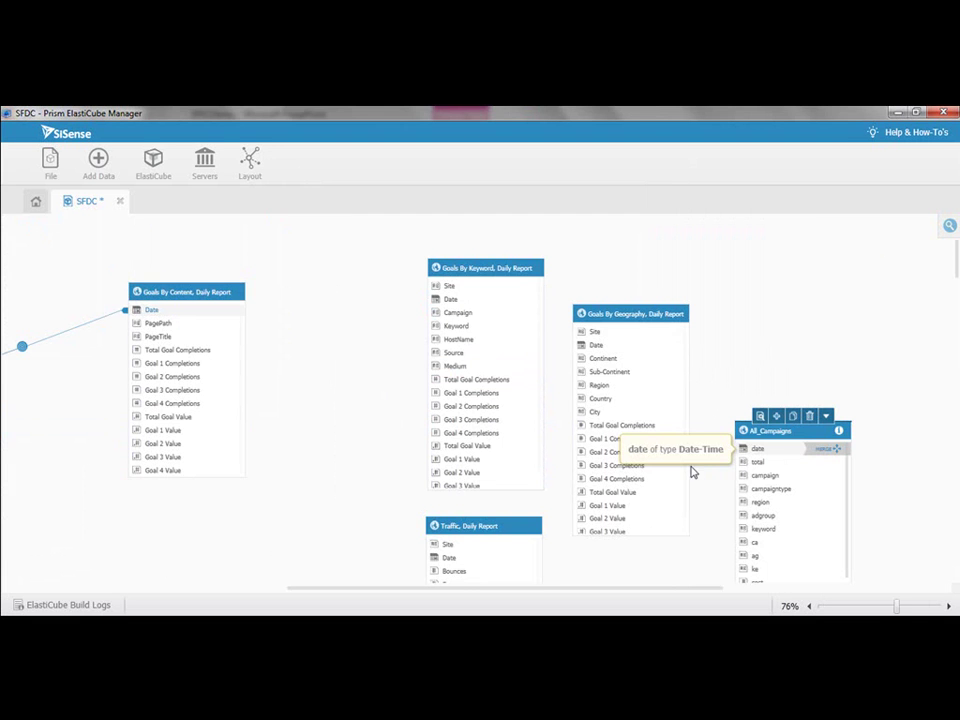
Join All_Campaigns' date field to the Date field of Goals By Content, Daily Report.
left_click_drag(211, 390, 213, 315)
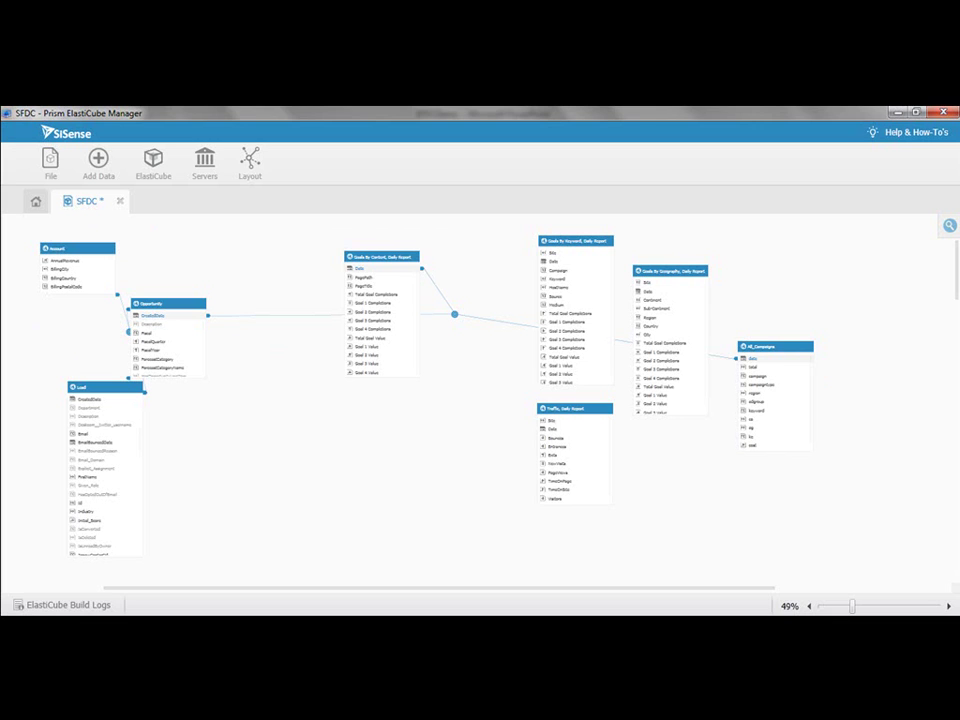
Start a Build Entire ElastiCube run for the SFDC cube.
left_click(163, 169)
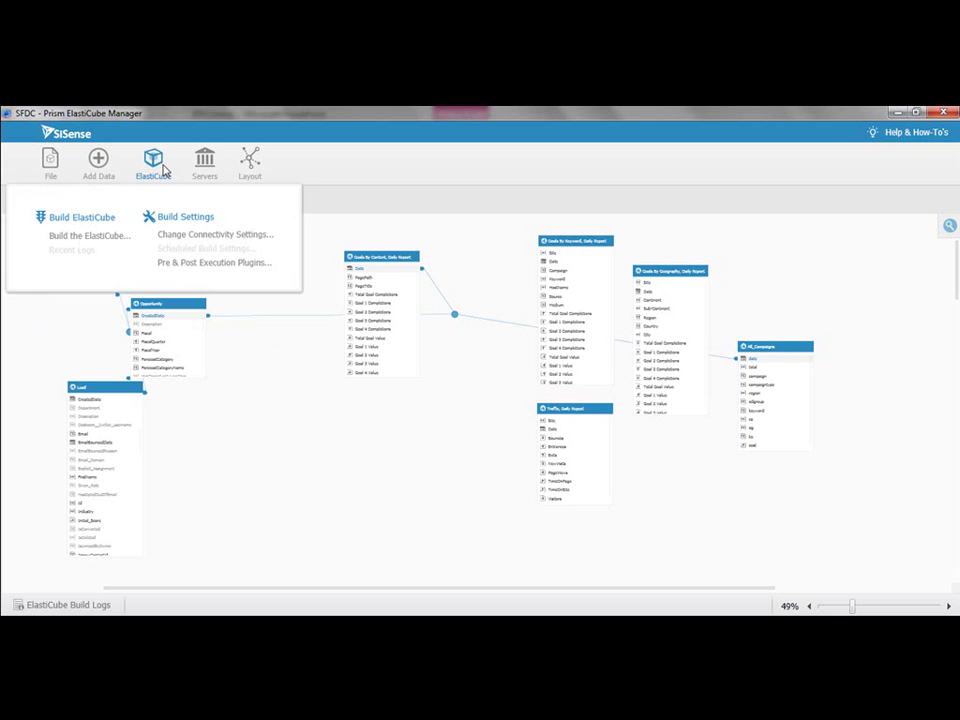
left_click(100, 236)
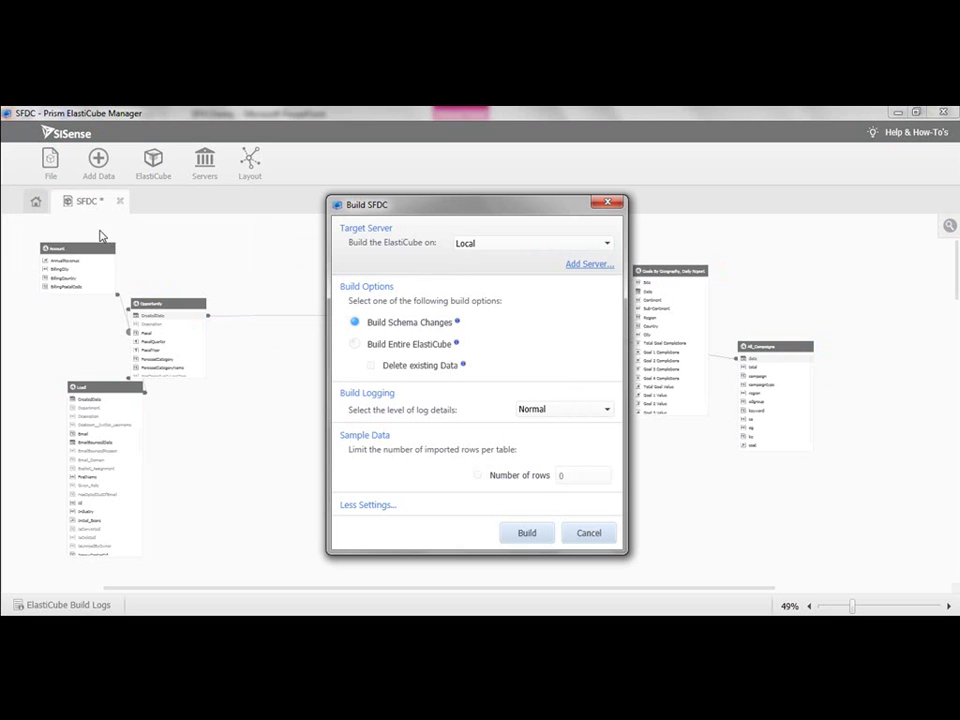
key("Down")
left_click(526, 533)
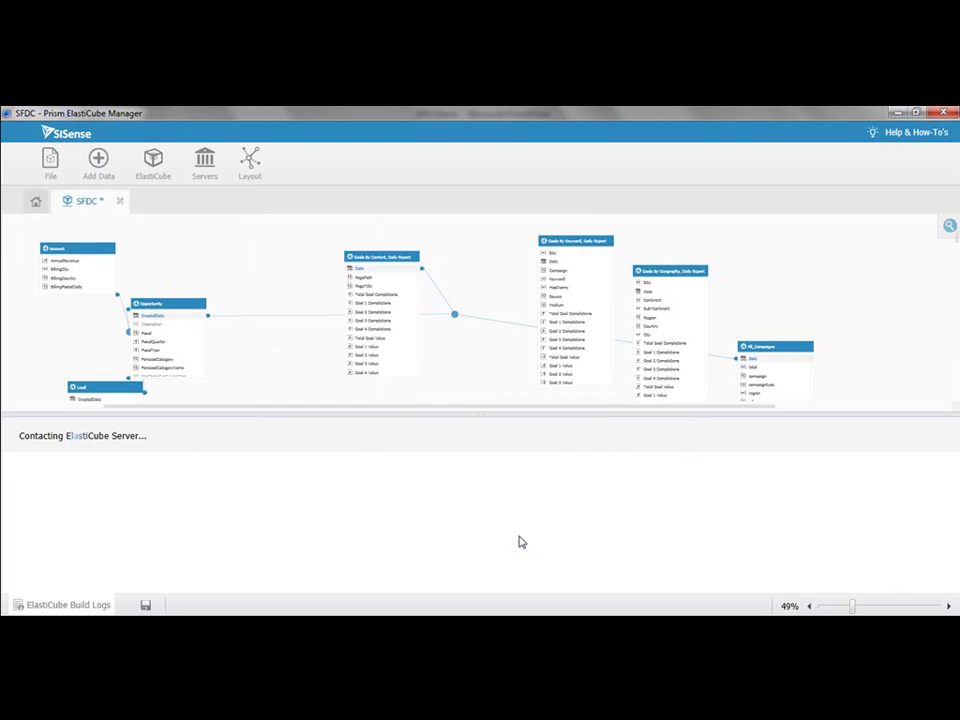